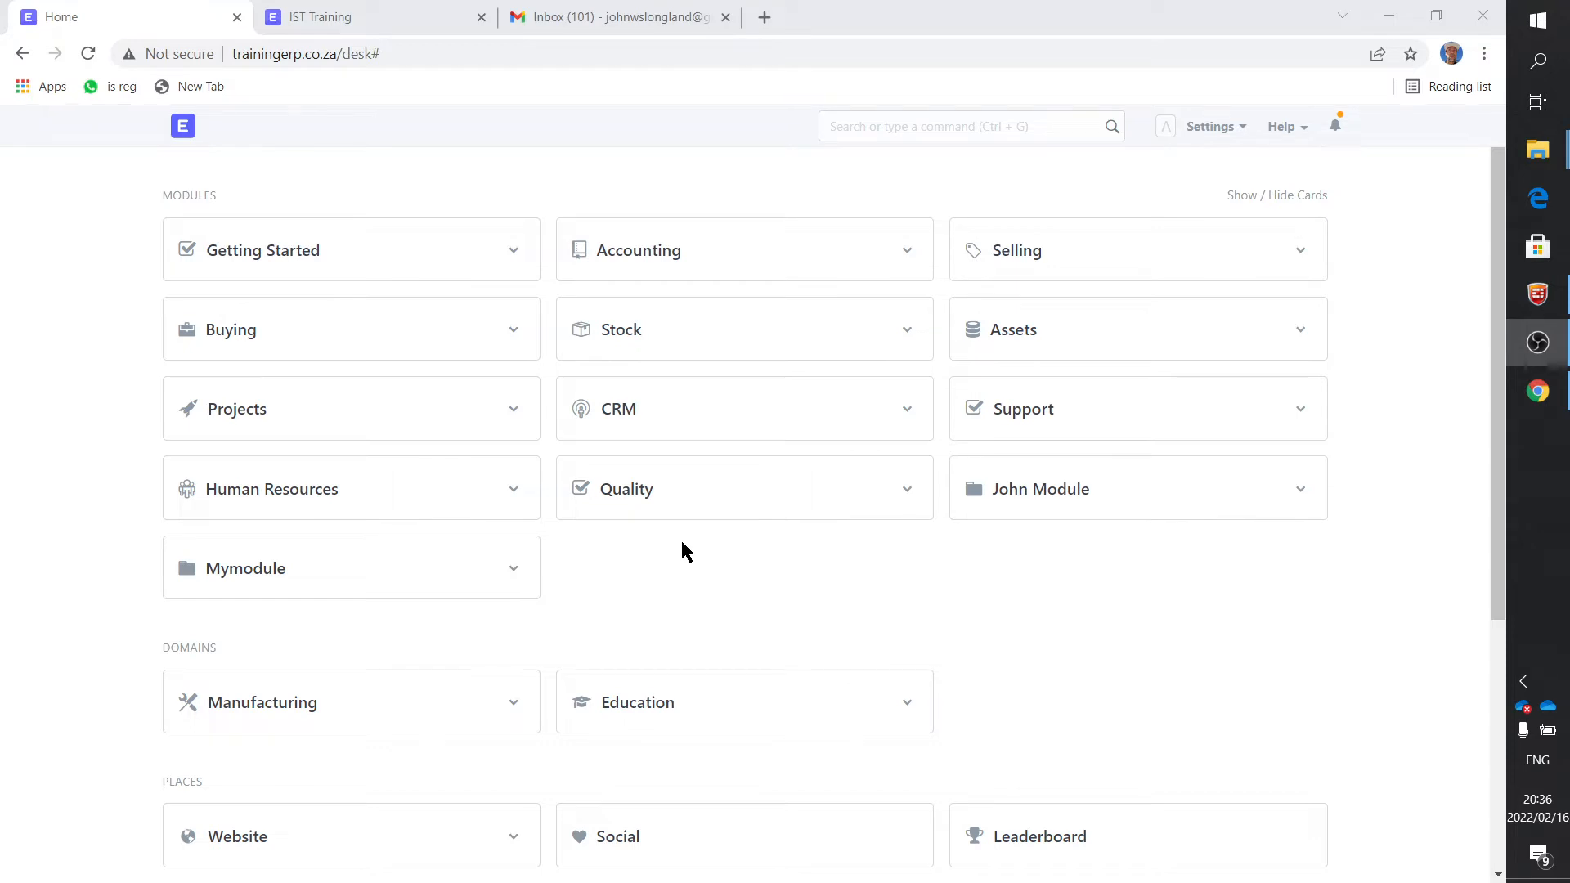
- Go to the Fees list in the Education module and start a new fee record
left_click(705, 710)
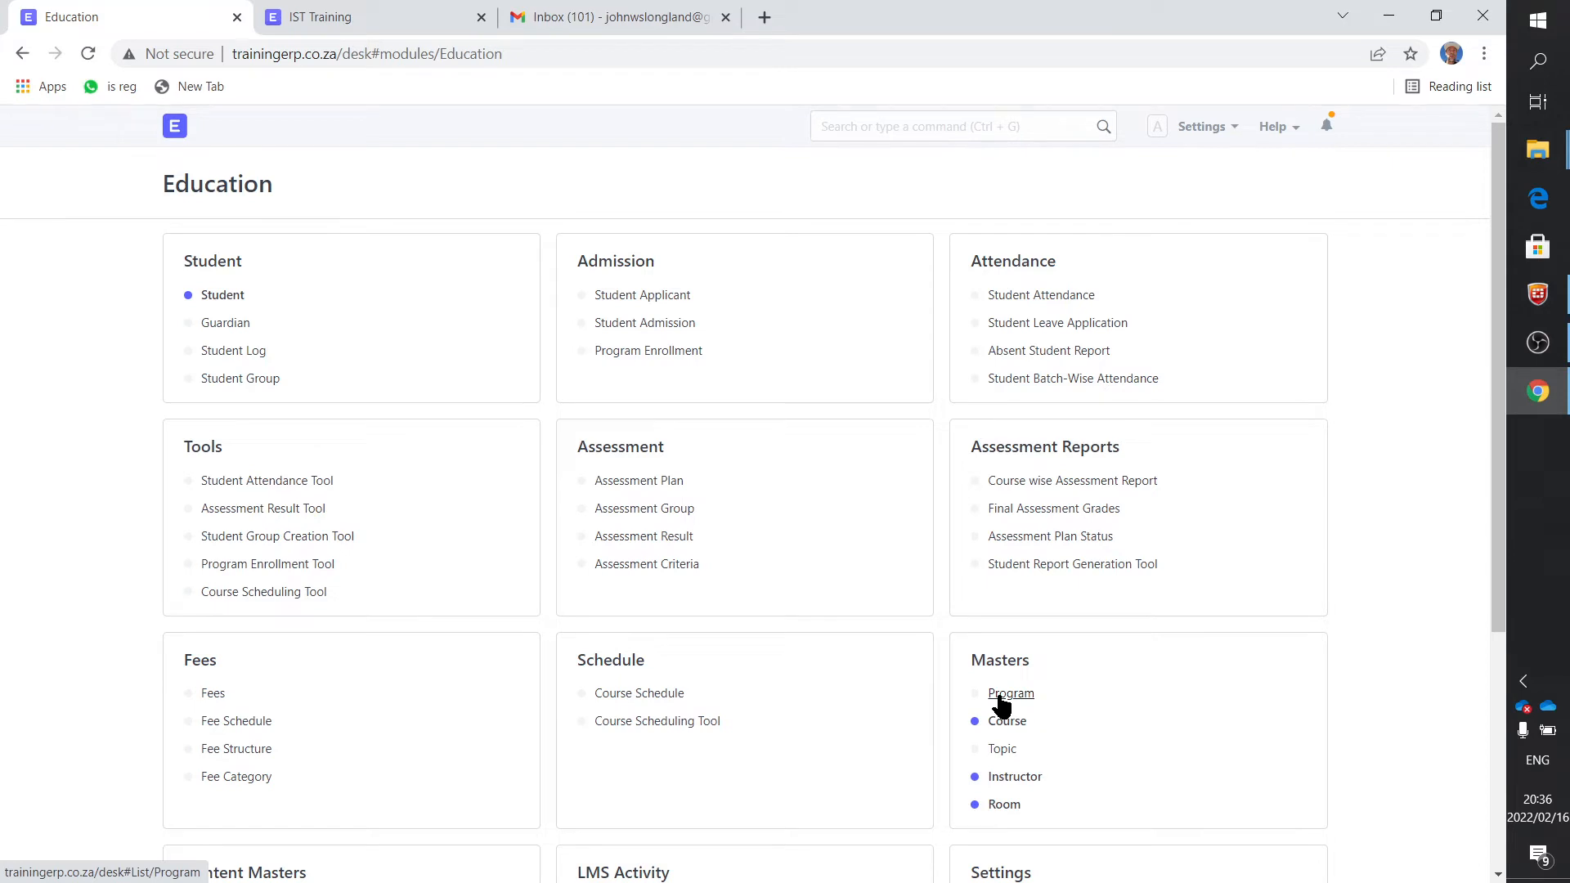
left_click(212, 694)
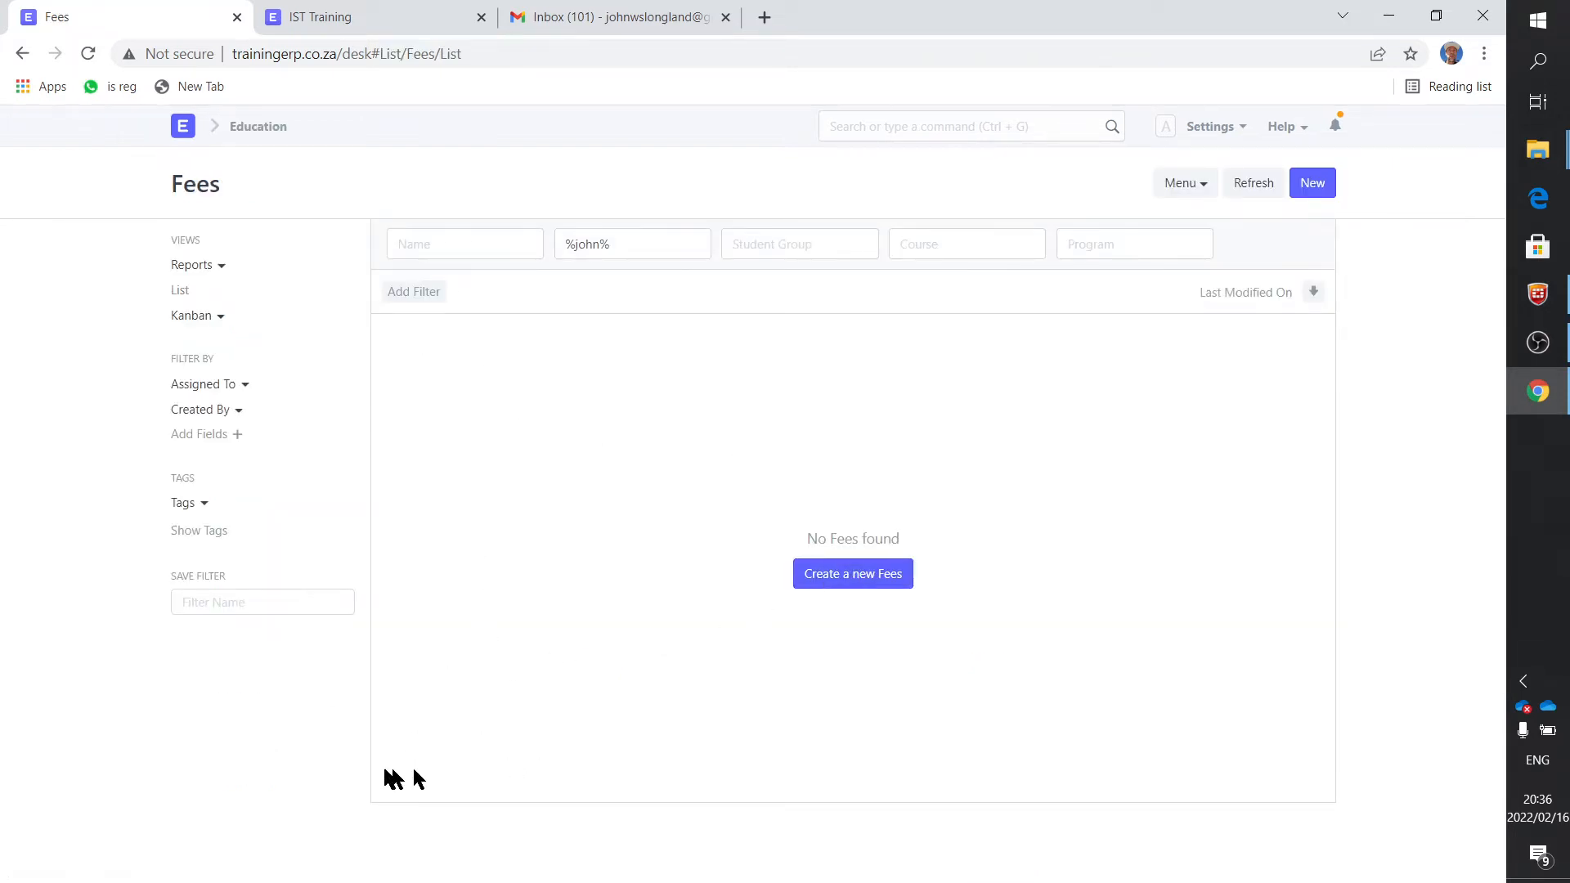
left_click(253, 131)
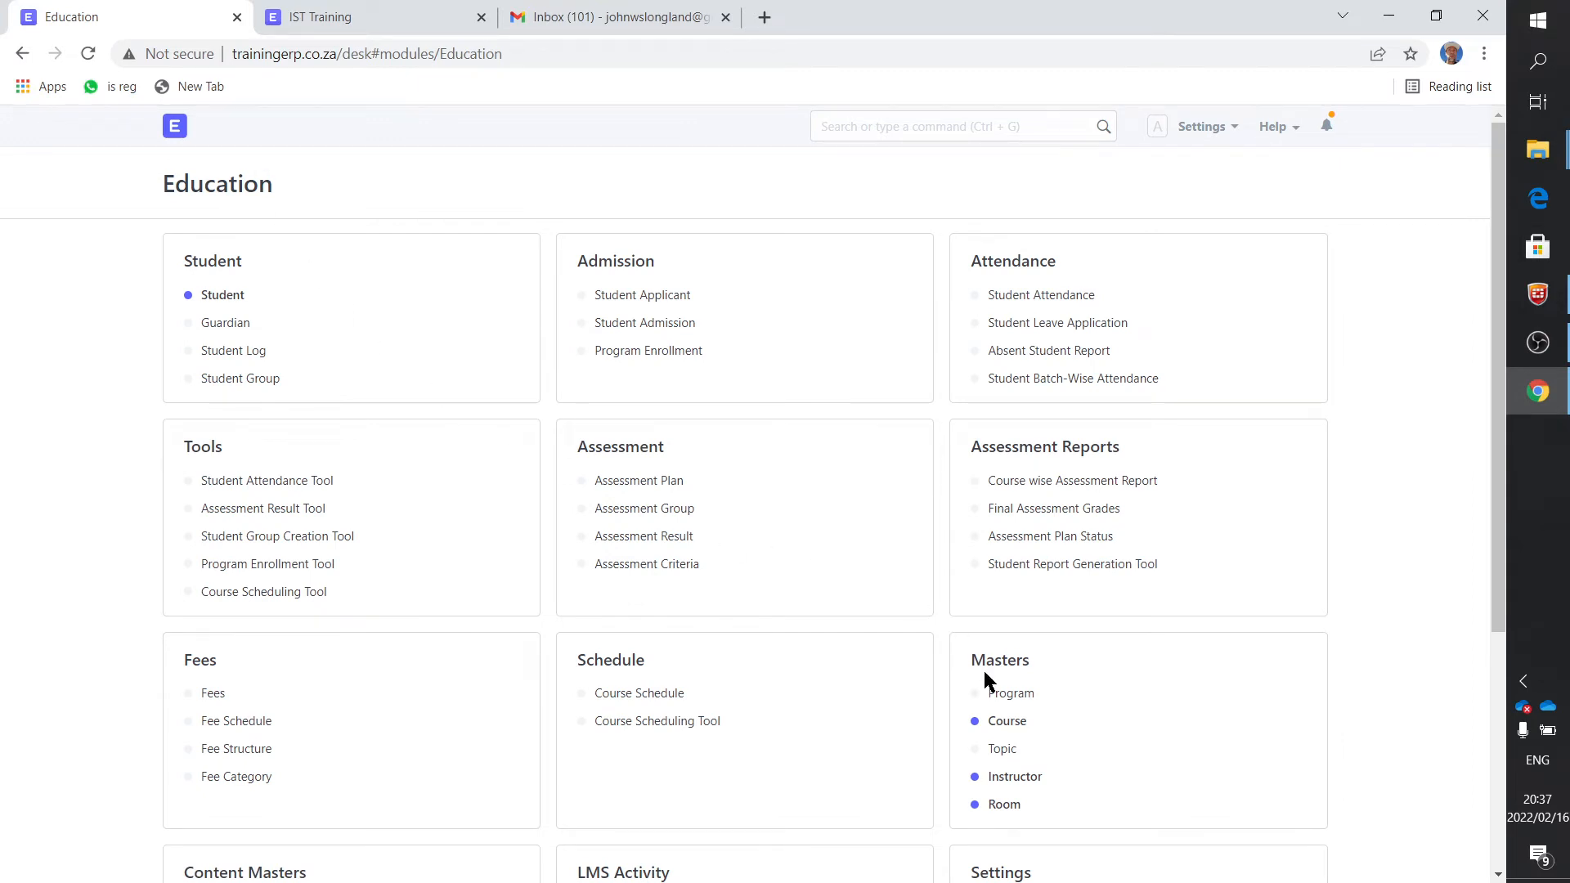
left_click(211, 693)
left_click(1319, 188)
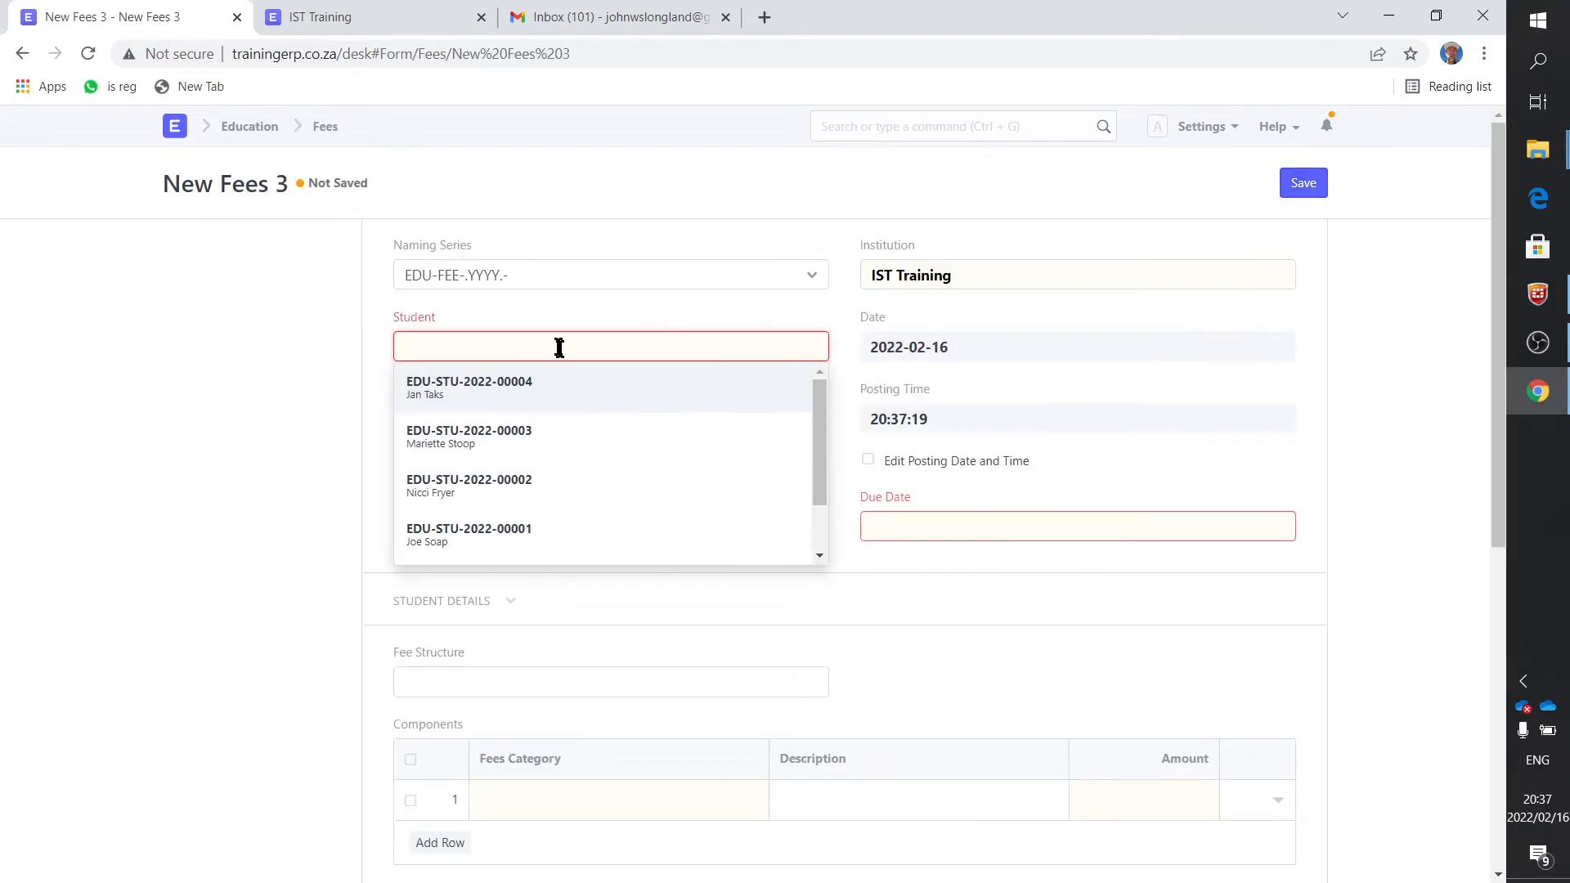
- Expand the Student Details section of the new fee record to view its fields, and collapse it again
left_click(901, 185)
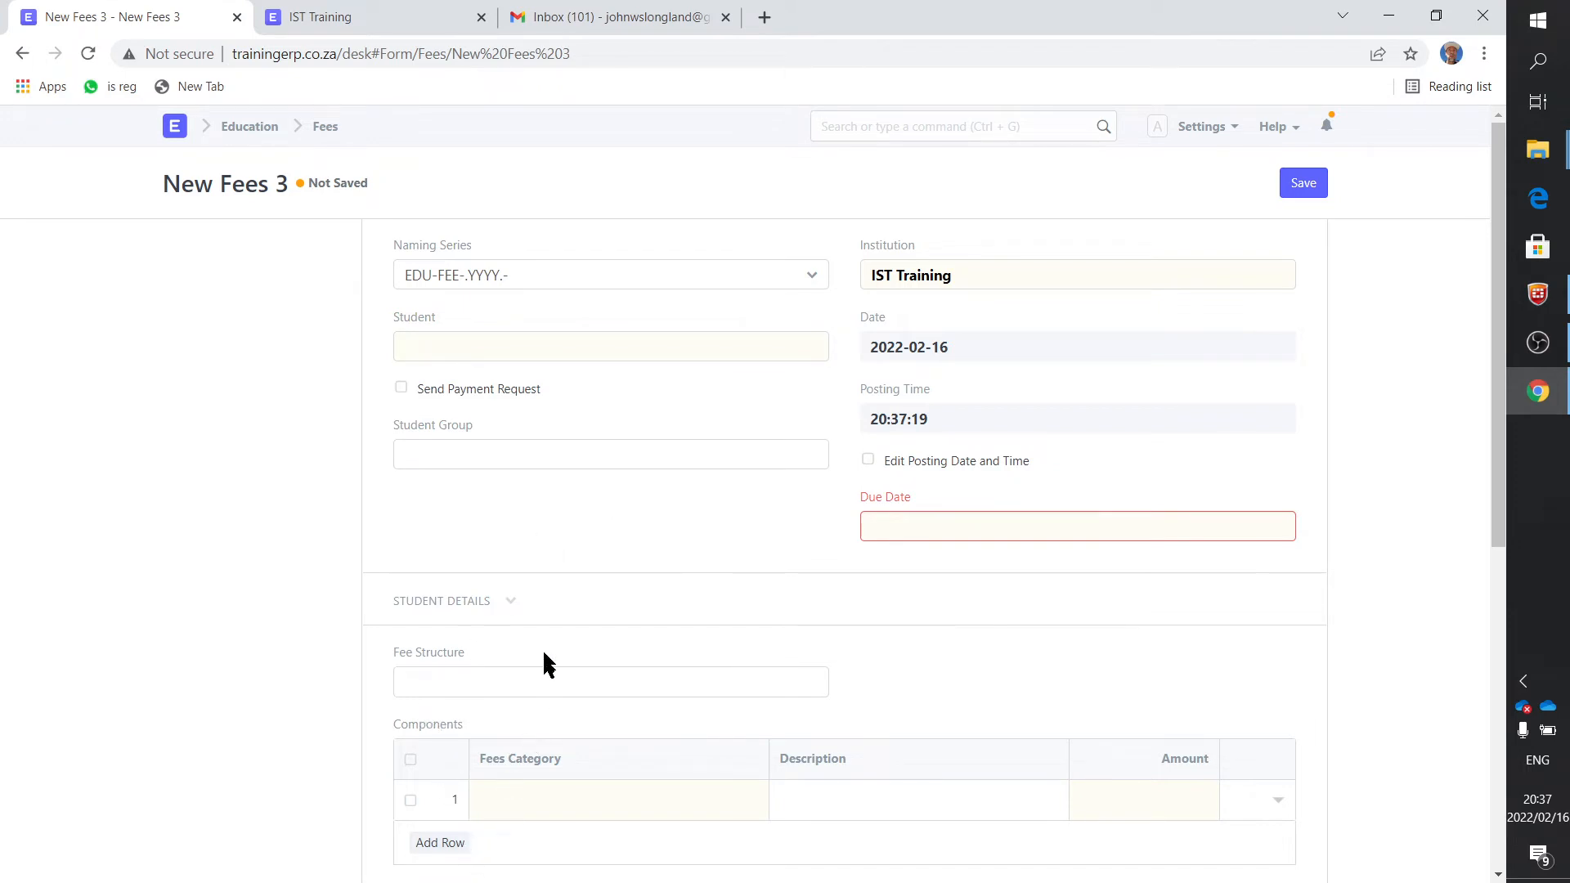
left_click(514, 605)
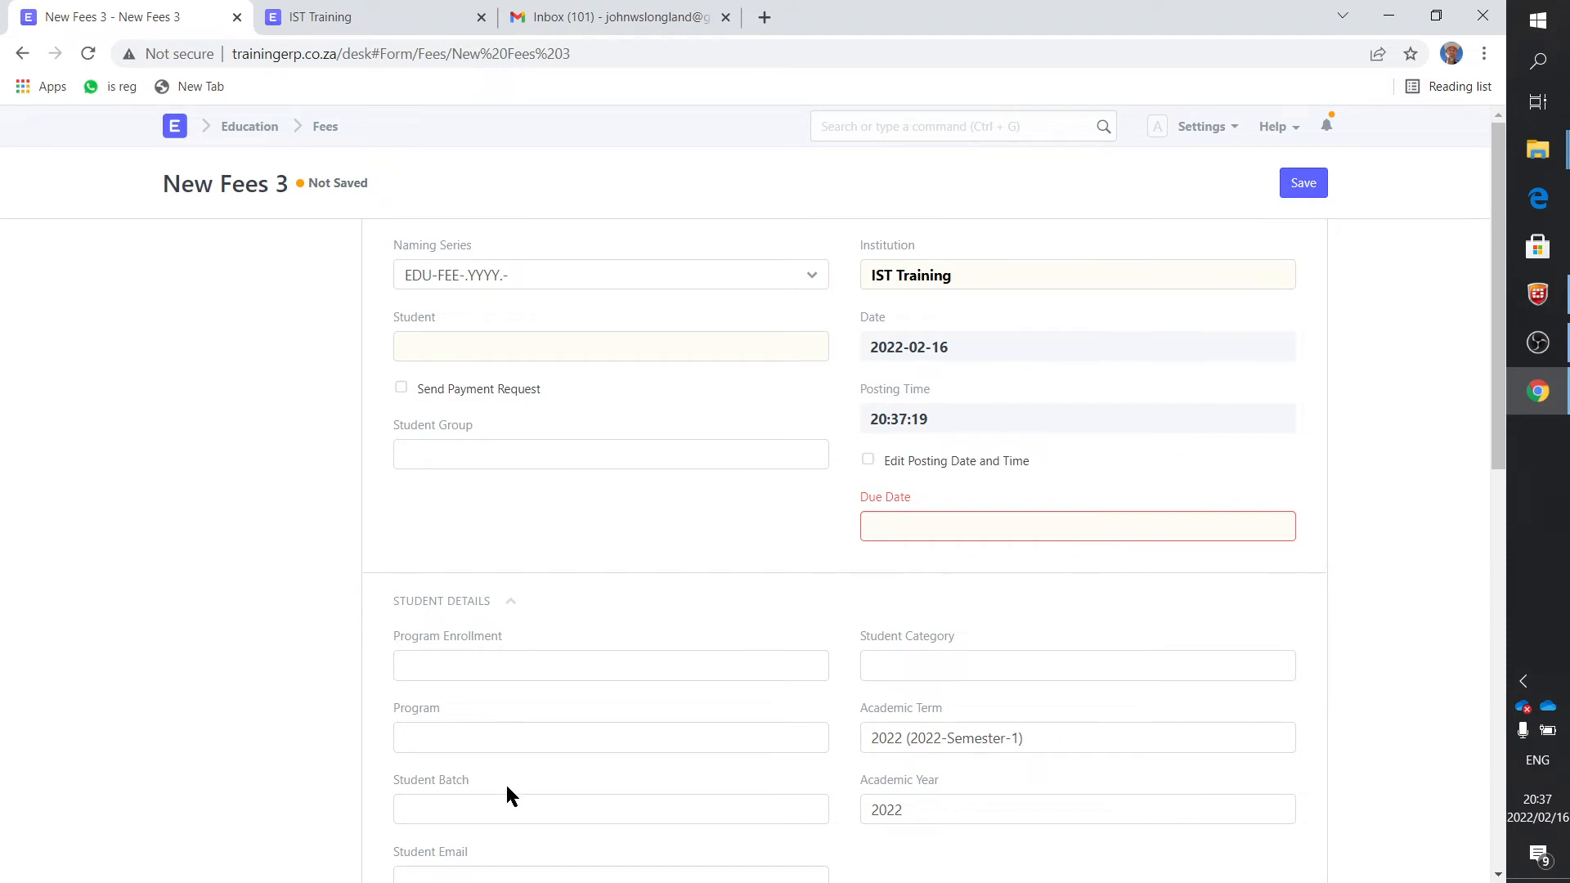
left_click(513, 604)
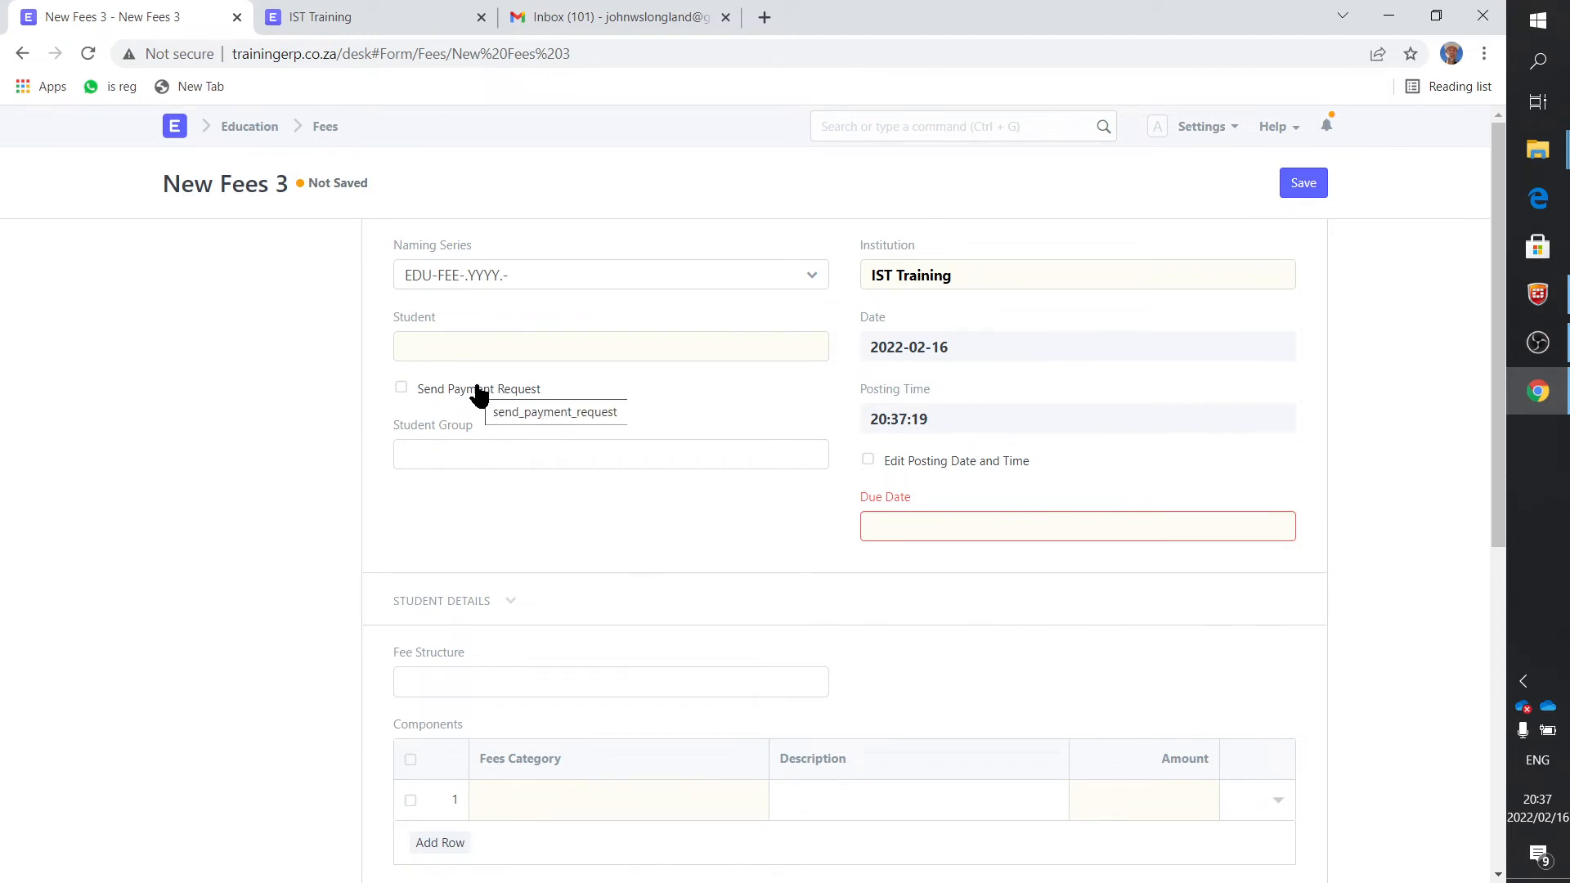
- Choose the first listed student for the fee record and set its student group to Course-B-2022-02-22
left_click(469, 343)
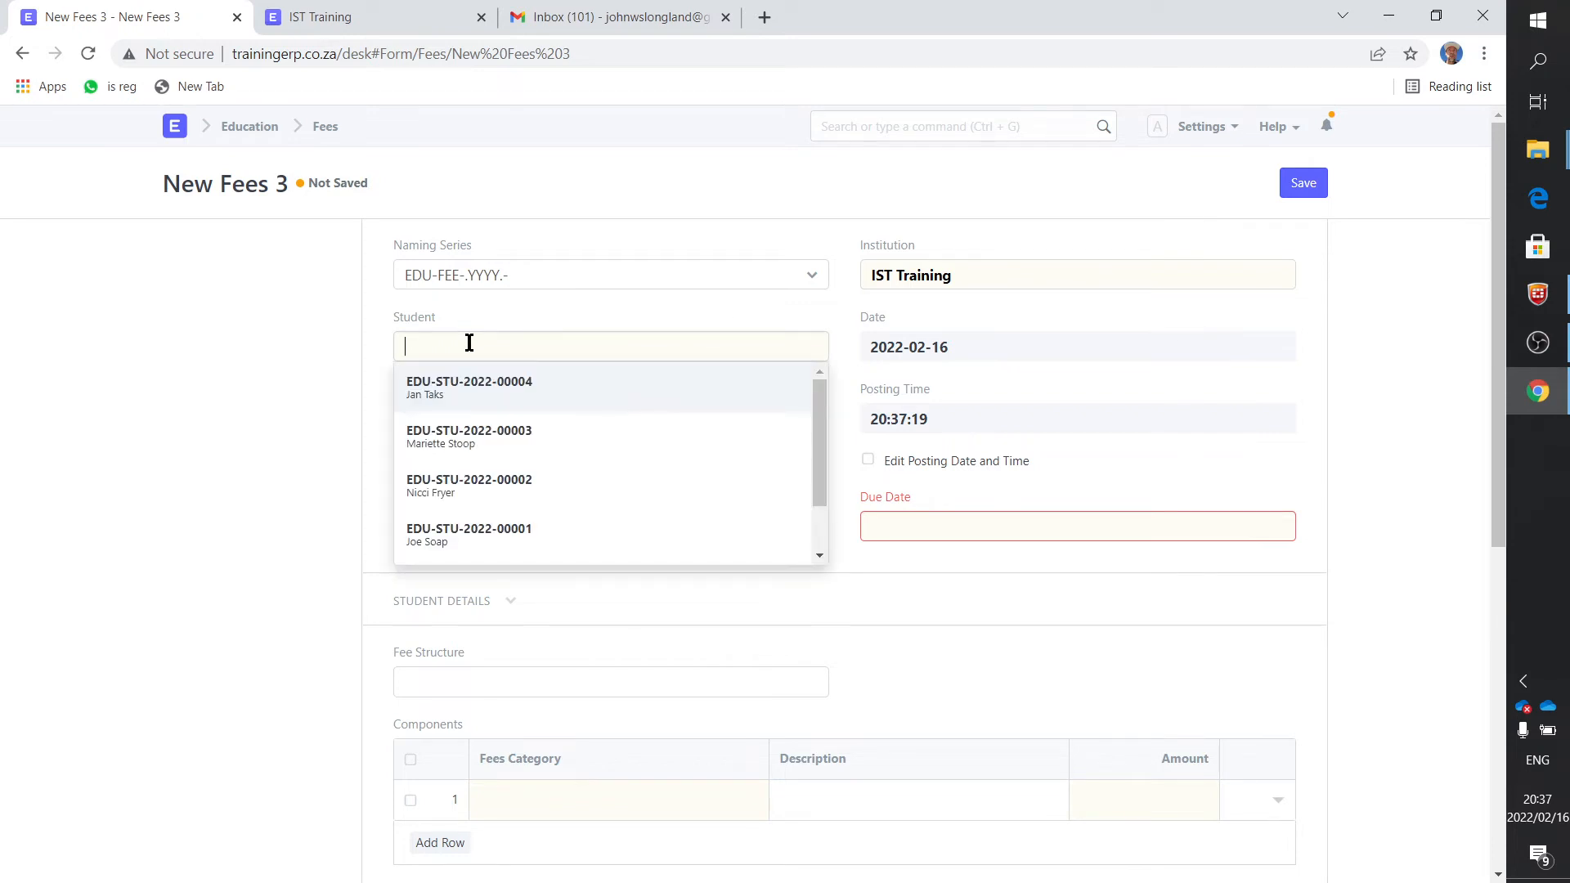
left_click(485, 391)
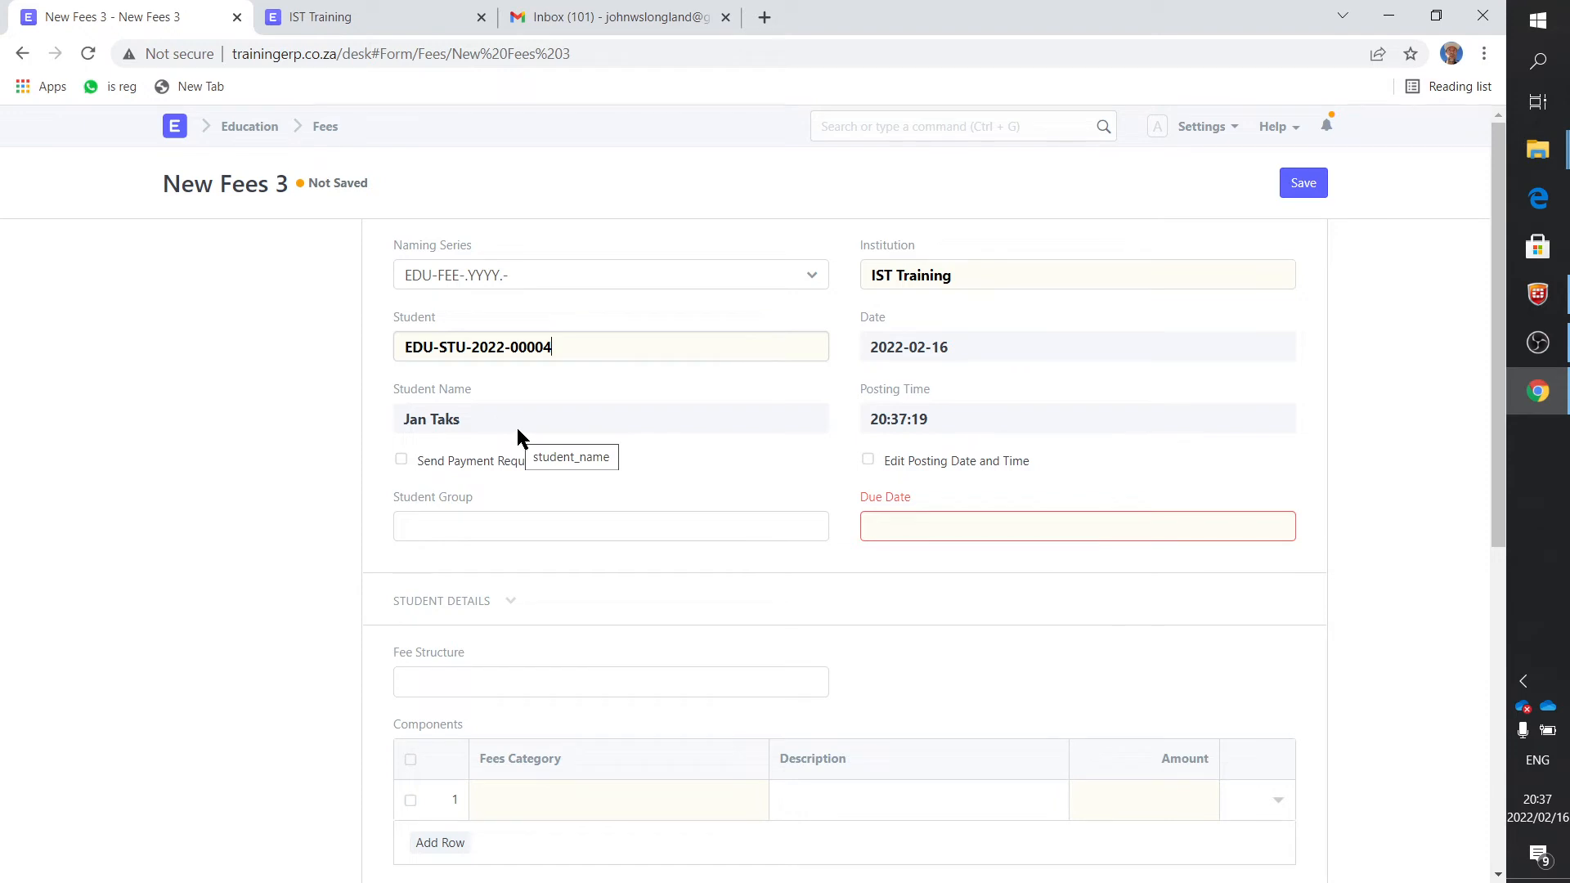
left_click(497, 527)
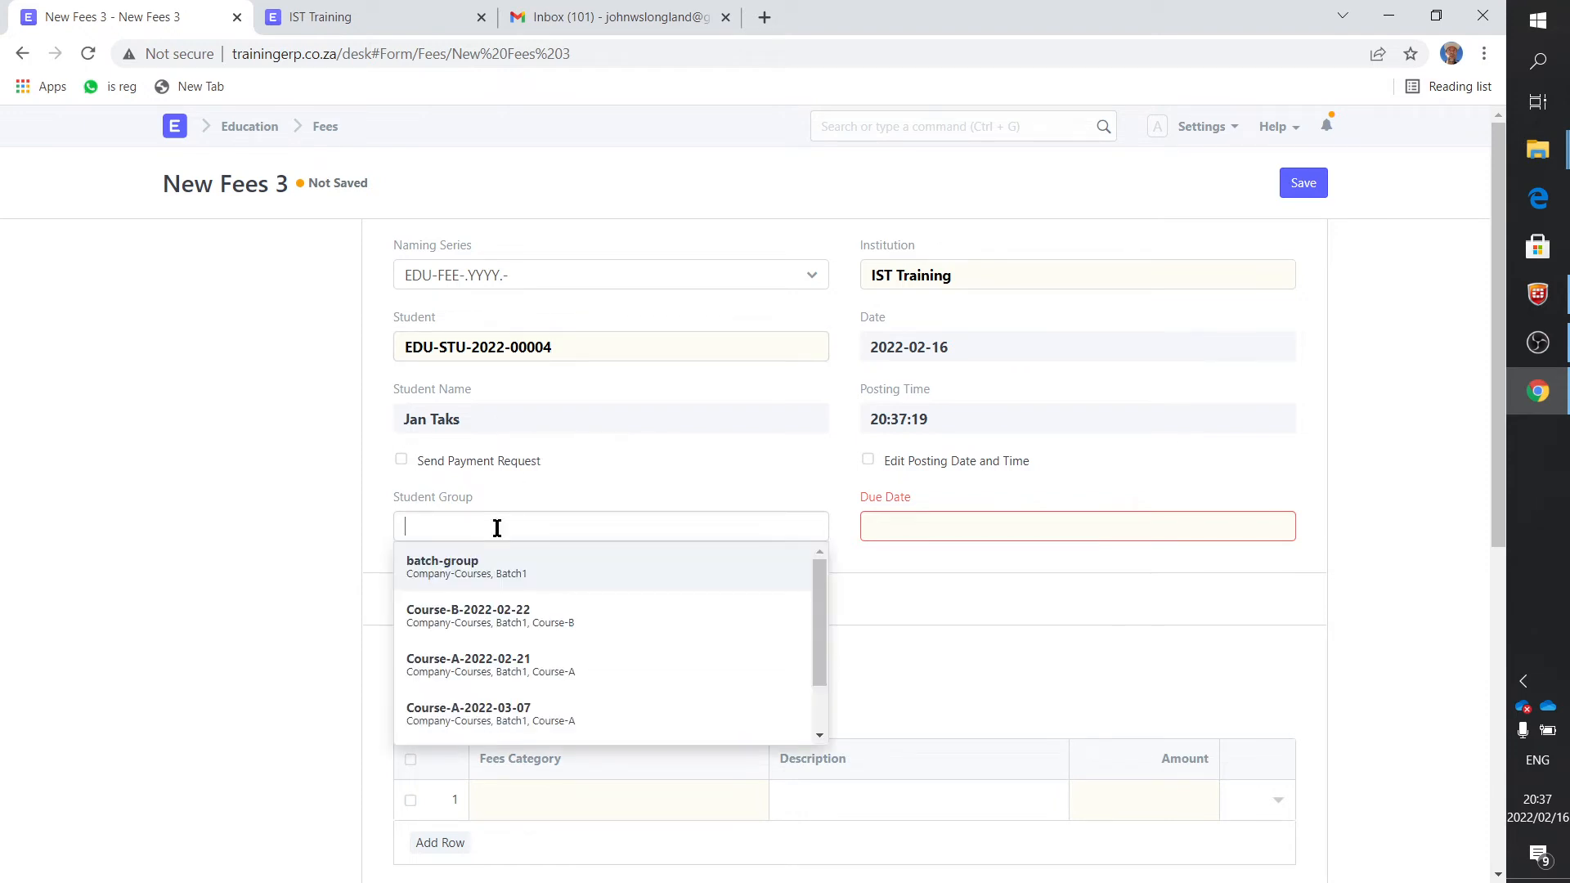
left_click(497, 612)
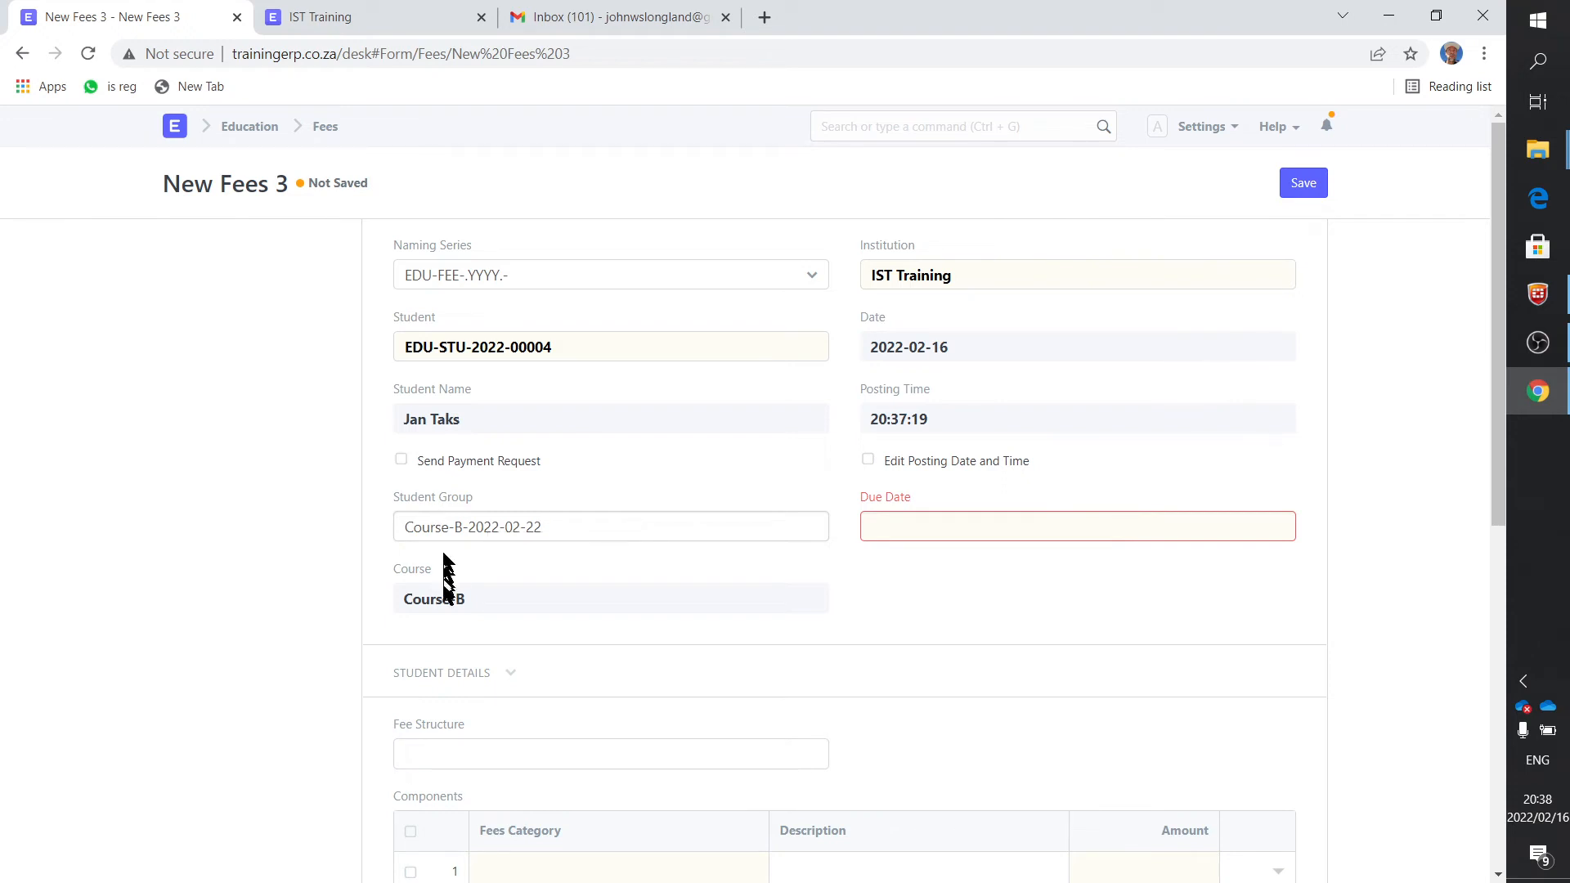
- Set the fee record's due date to 2022-02-28 and its fee structure to EDU-FST-2022-00001, and review the form
left_click(893, 524)
left_click(918, 776)
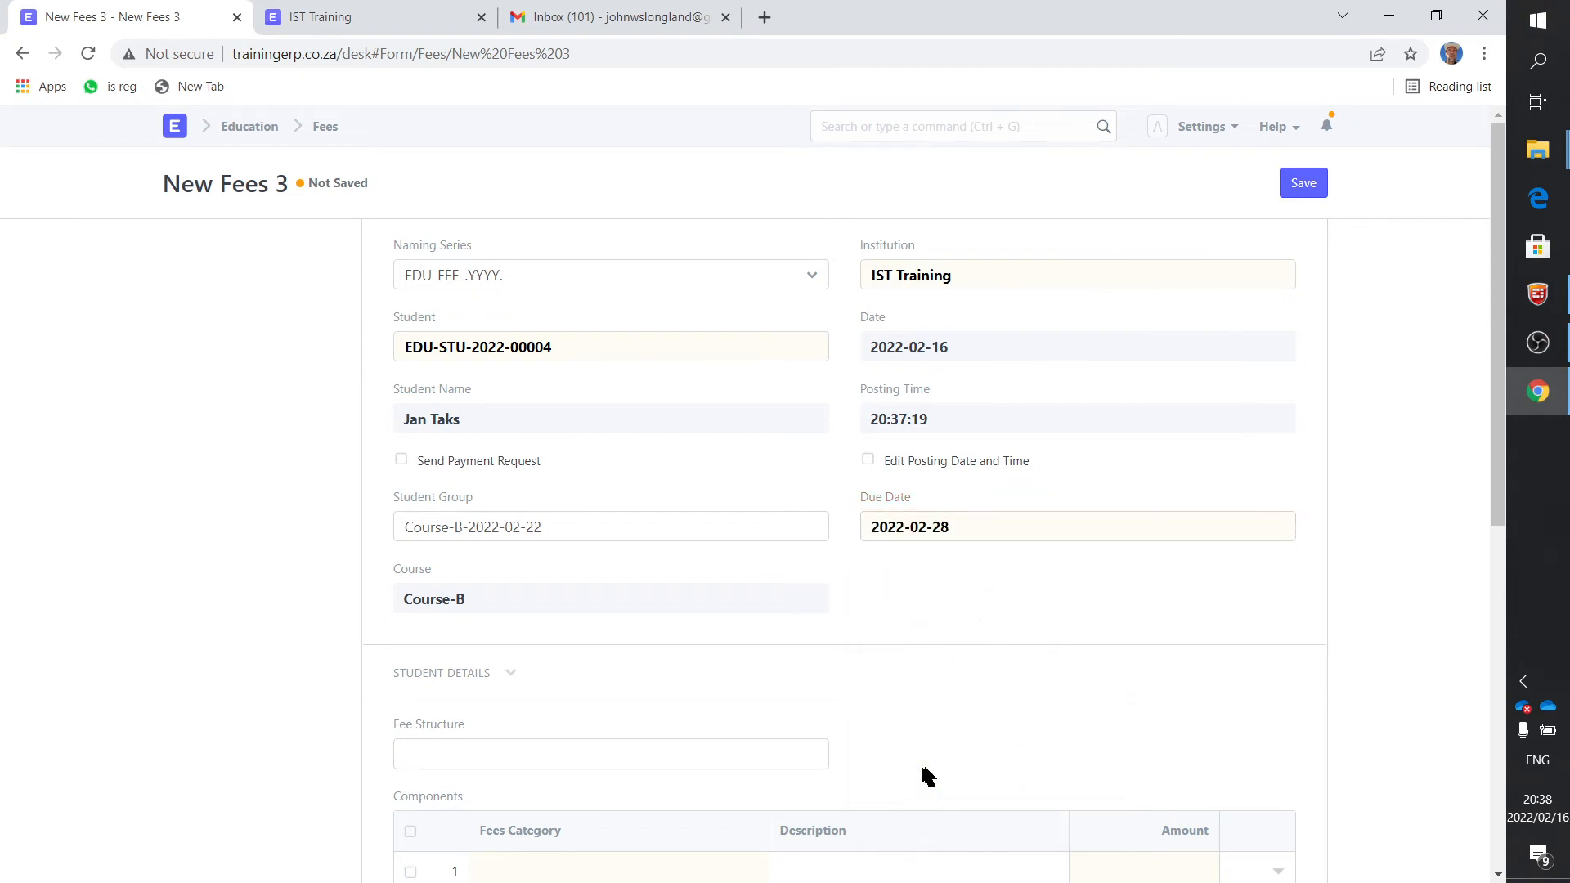
left_click(490, 760)
left_click(484, 797)
scroll(486, 788, "down", 3)
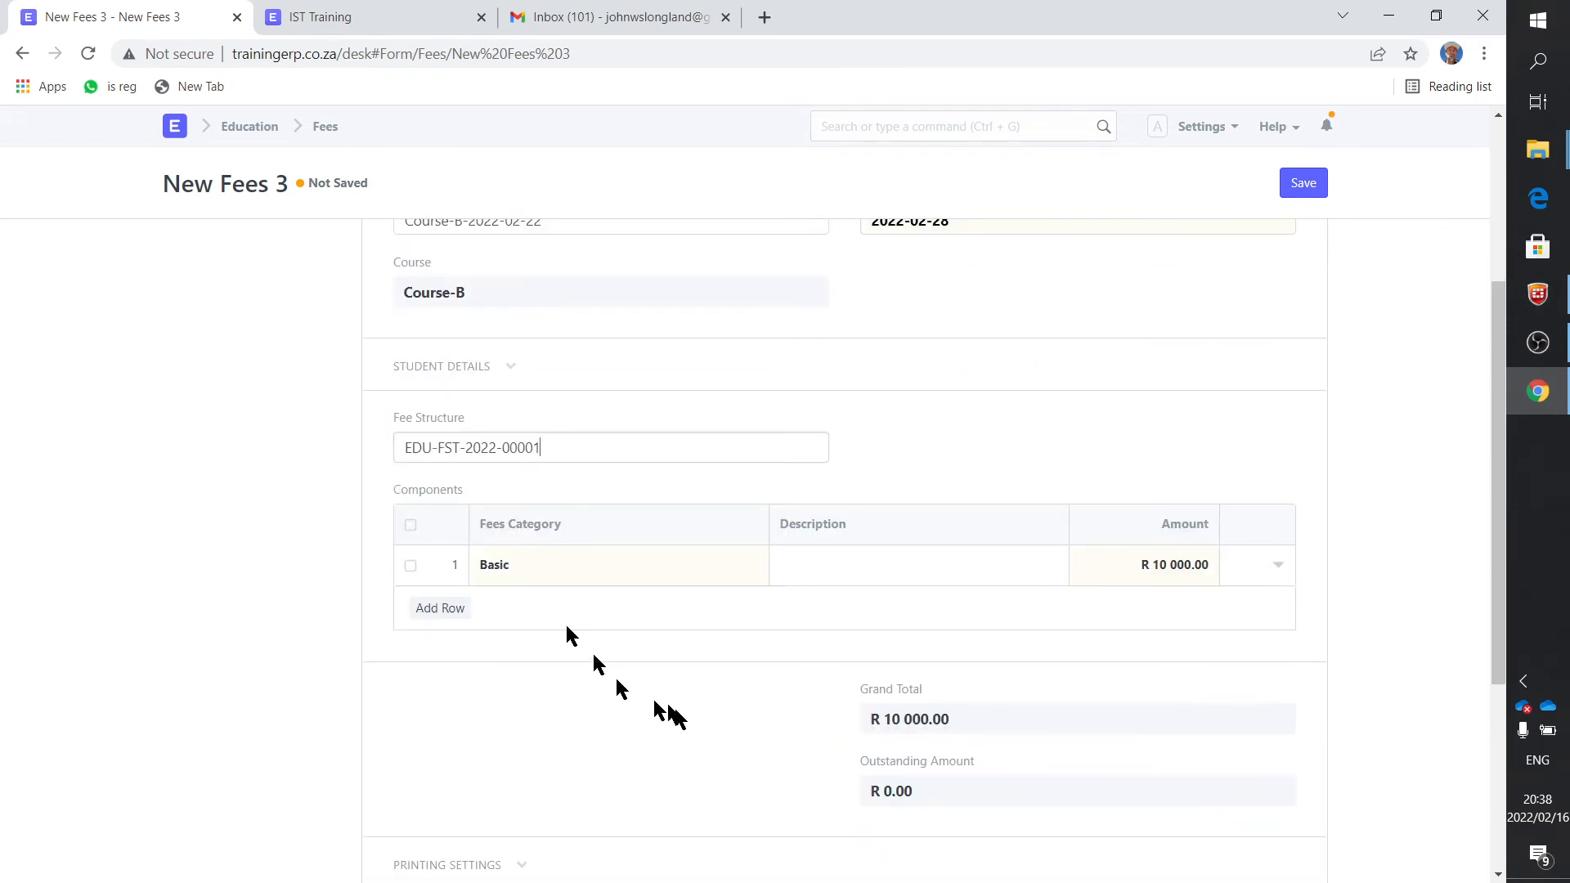
scroll(665, 717, "down", 4)
scroll(712, 649, "up", 8)
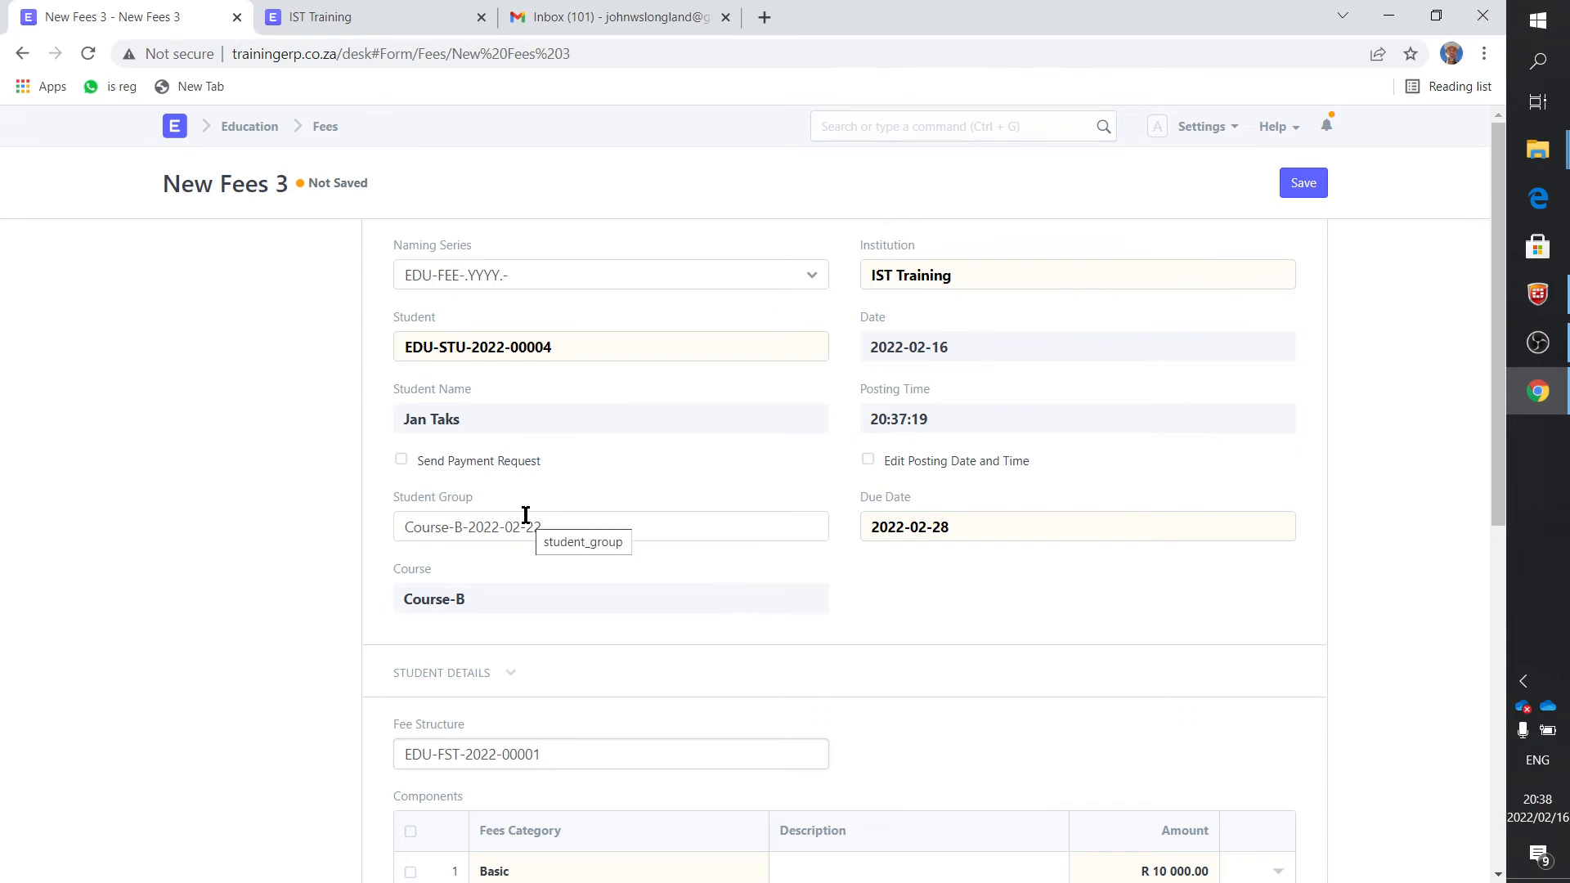
- Search for "customi", open Customize Form for Fees, and examine the Student Group and Course rows in the fields table
left_click(1009, 127)
type("custo")
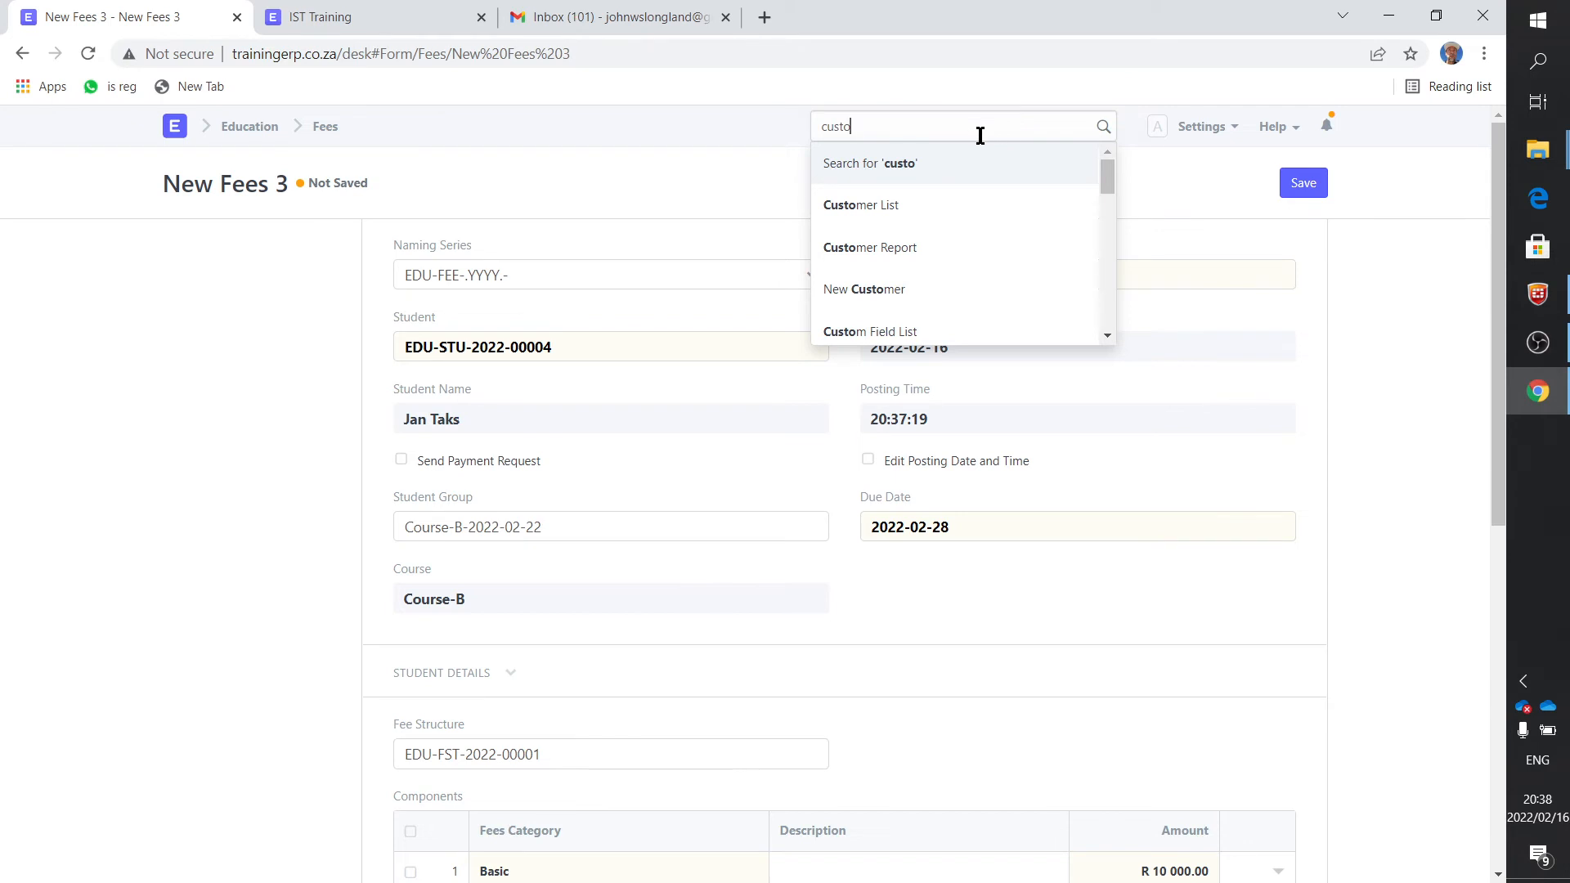
type("mi")
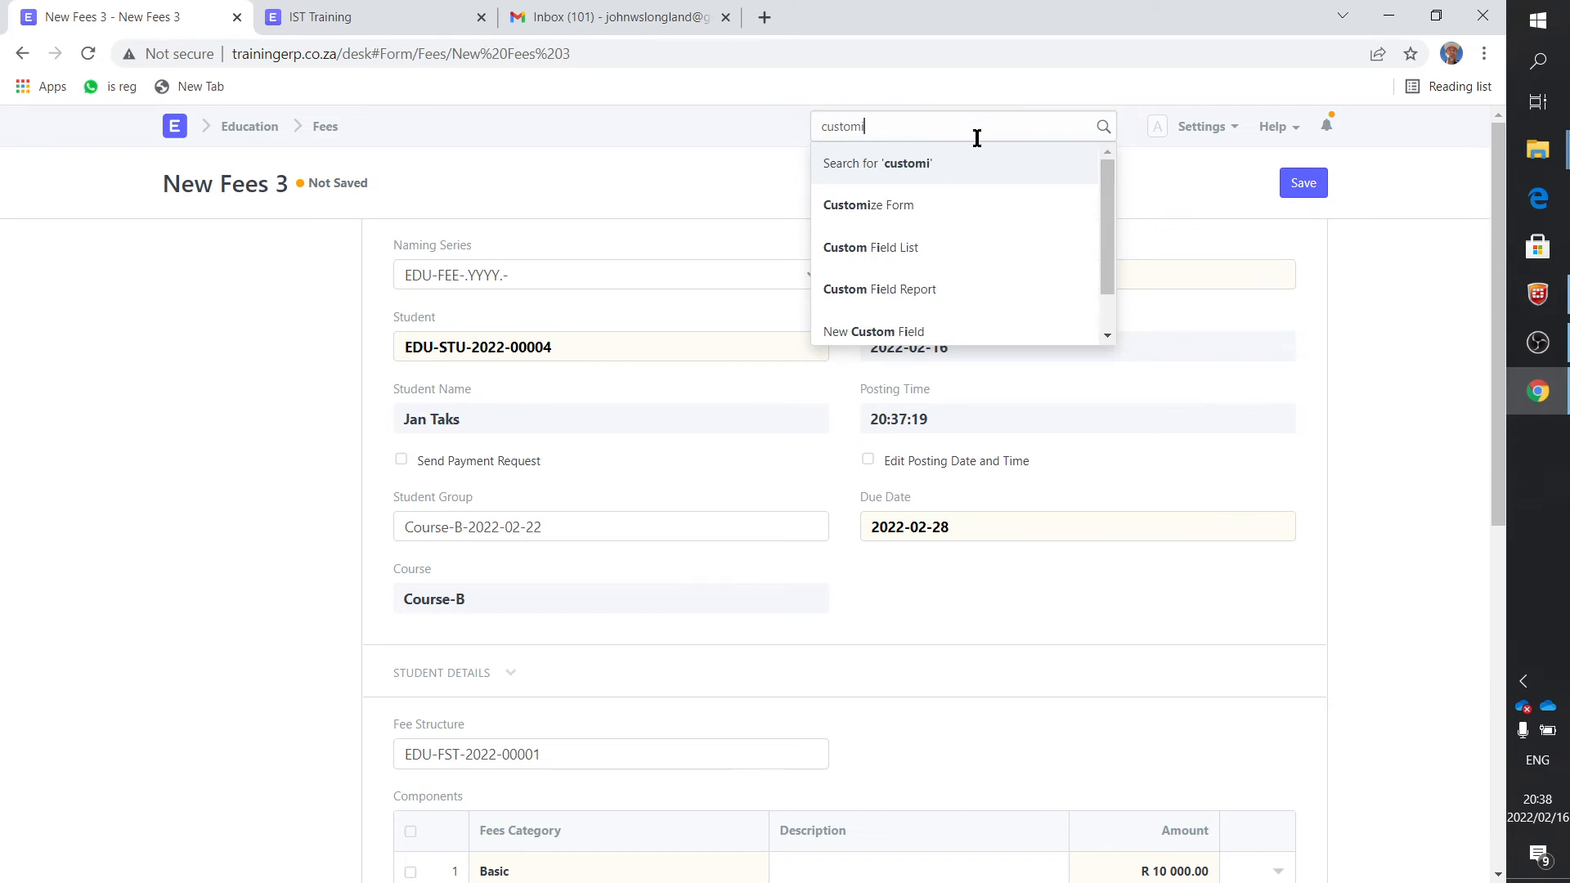
left_click(916, 209)
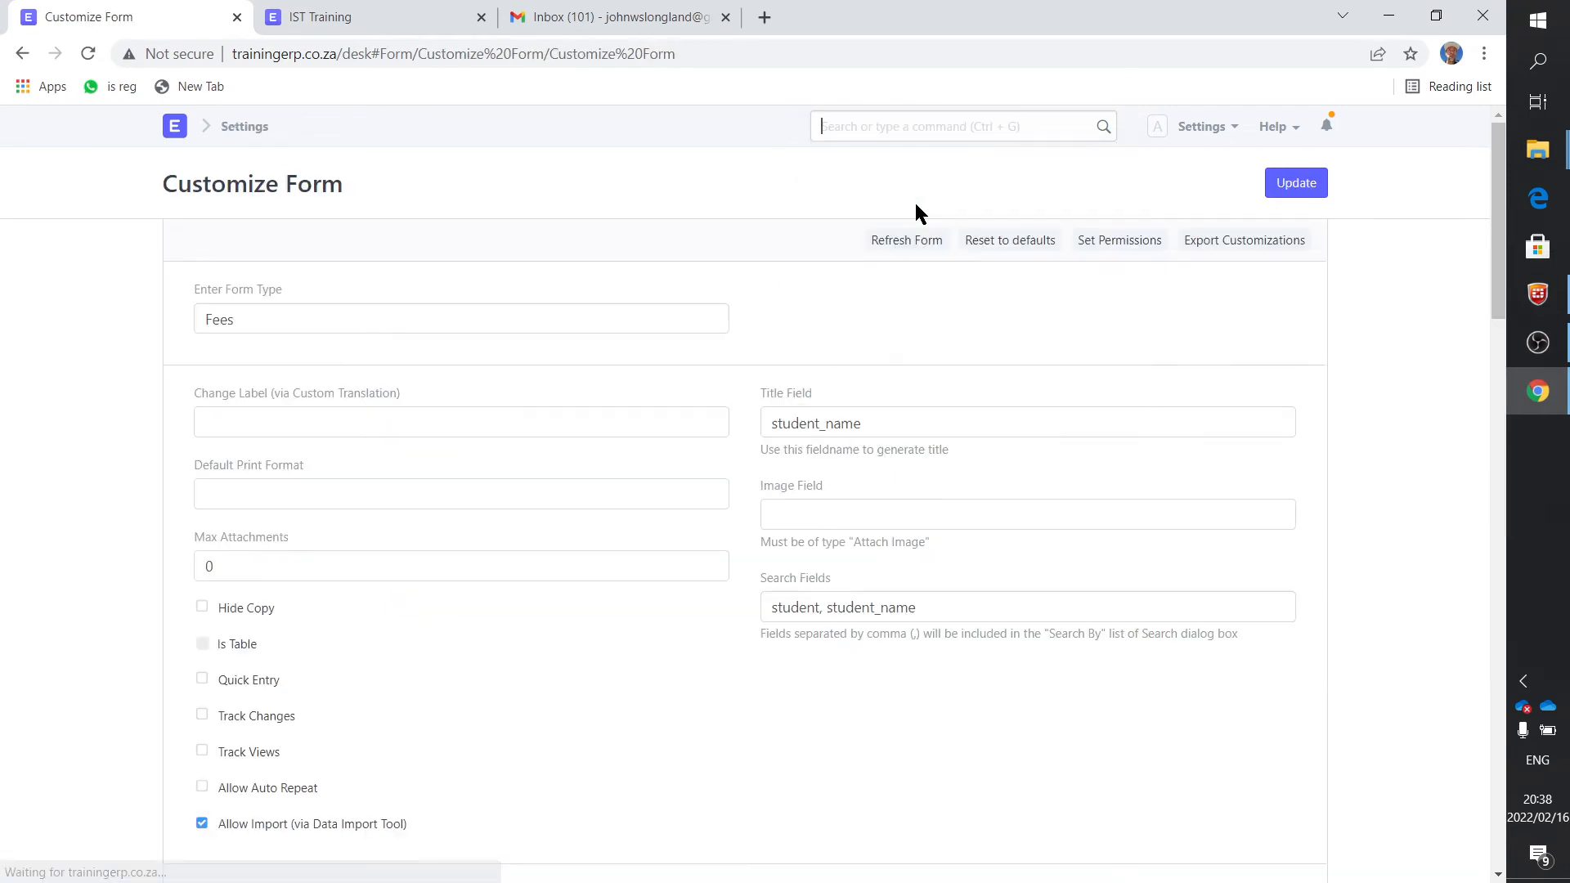
scroll(547, 580, "down", 8)
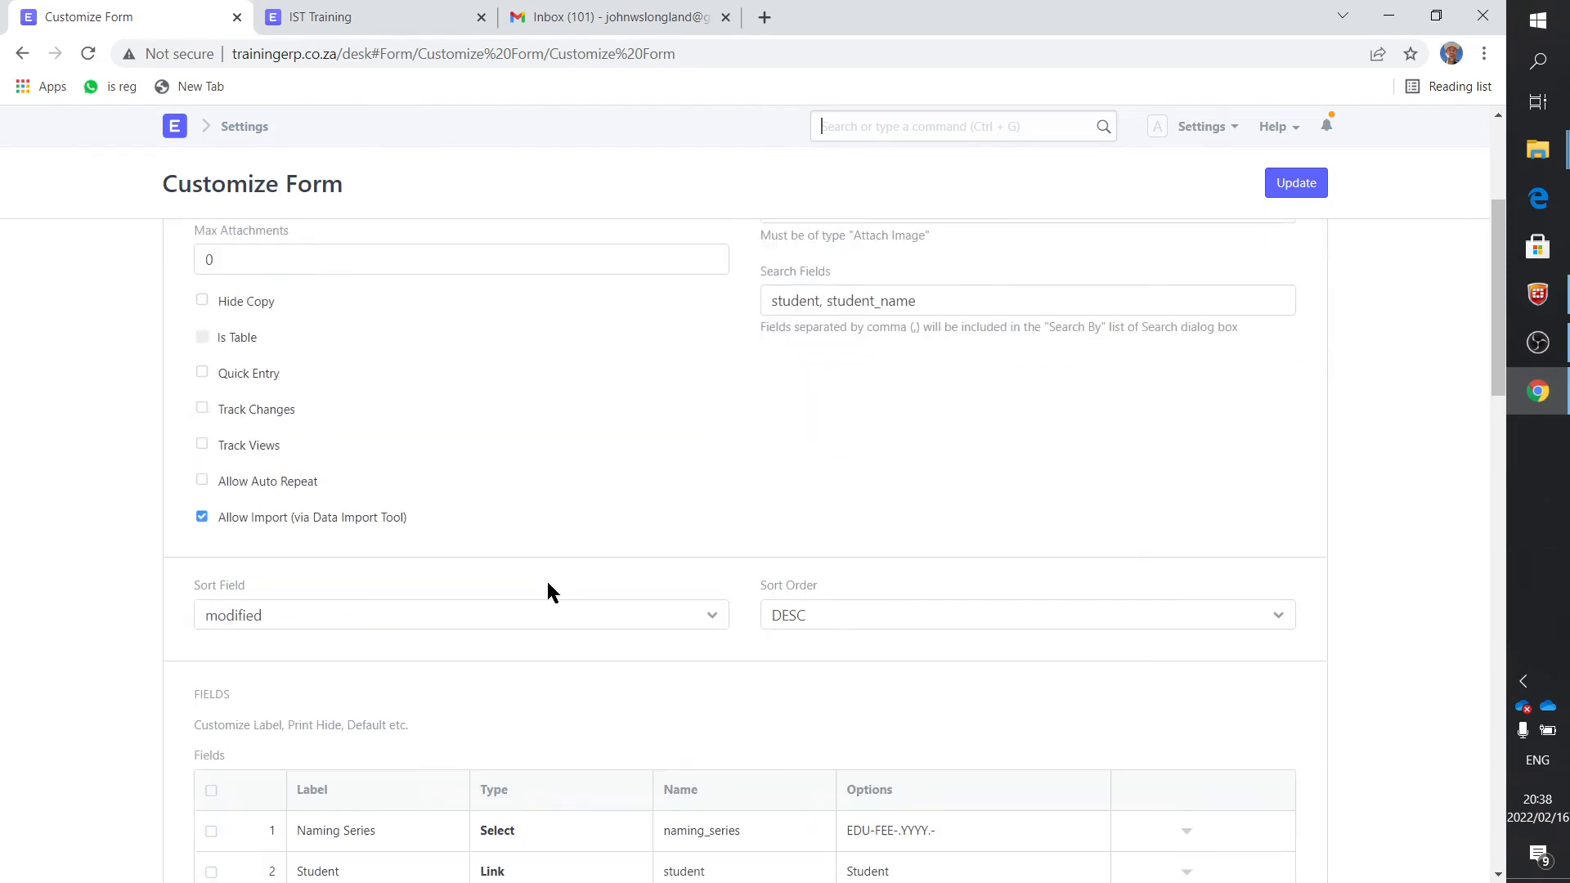
scroll(547, 579, "down", 1)
scroll(442, 696, "down", 1)
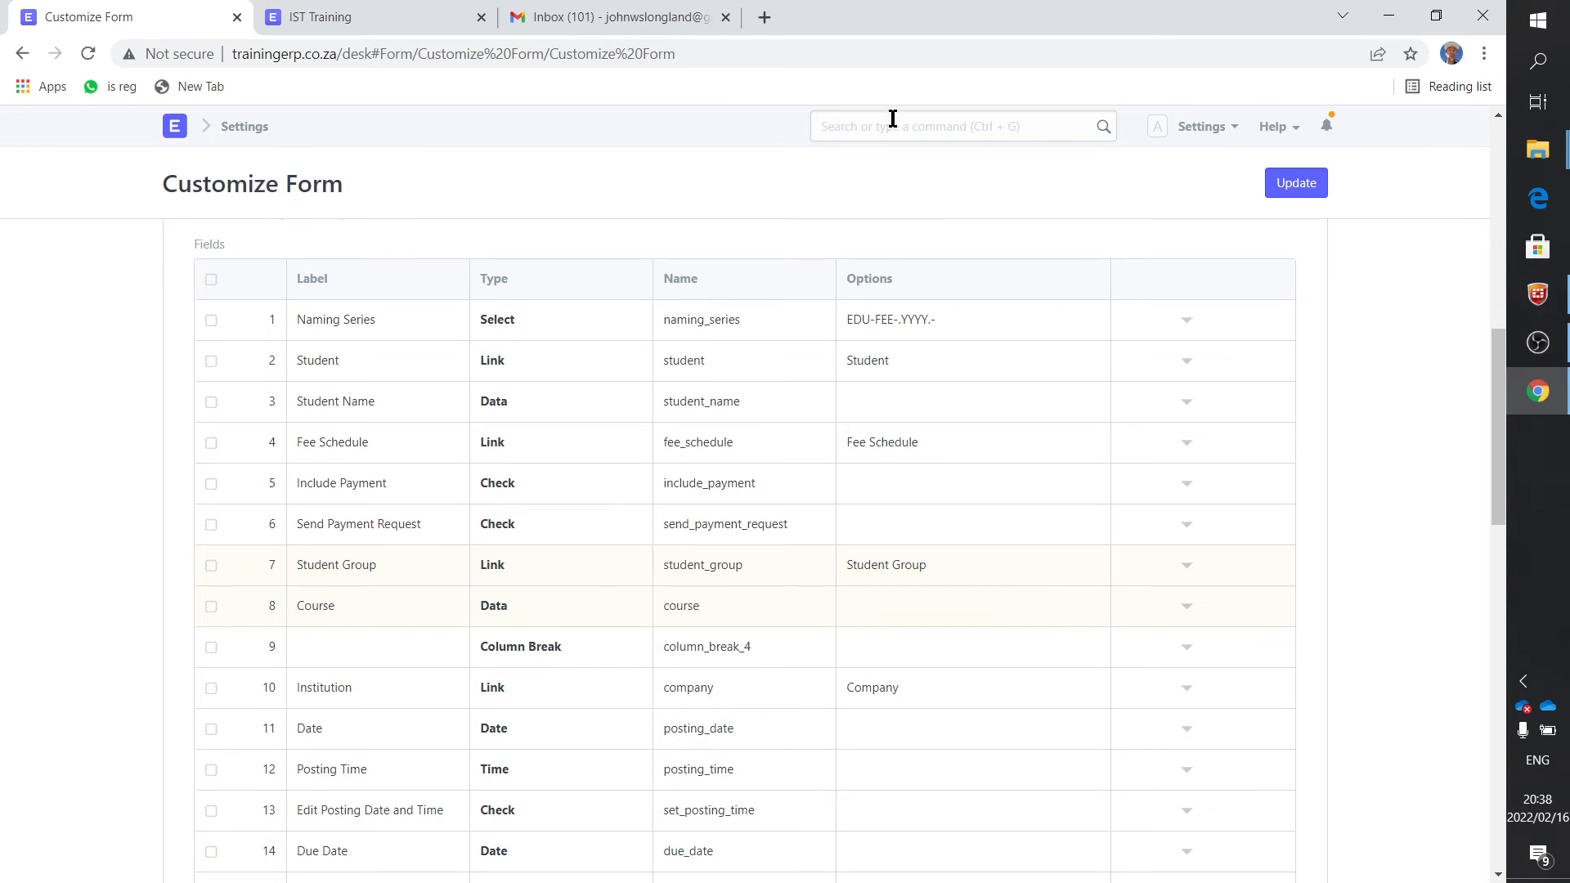
- Search for "custom sc", open the Custom Script list, and open the Fees-Client script
type("custom")
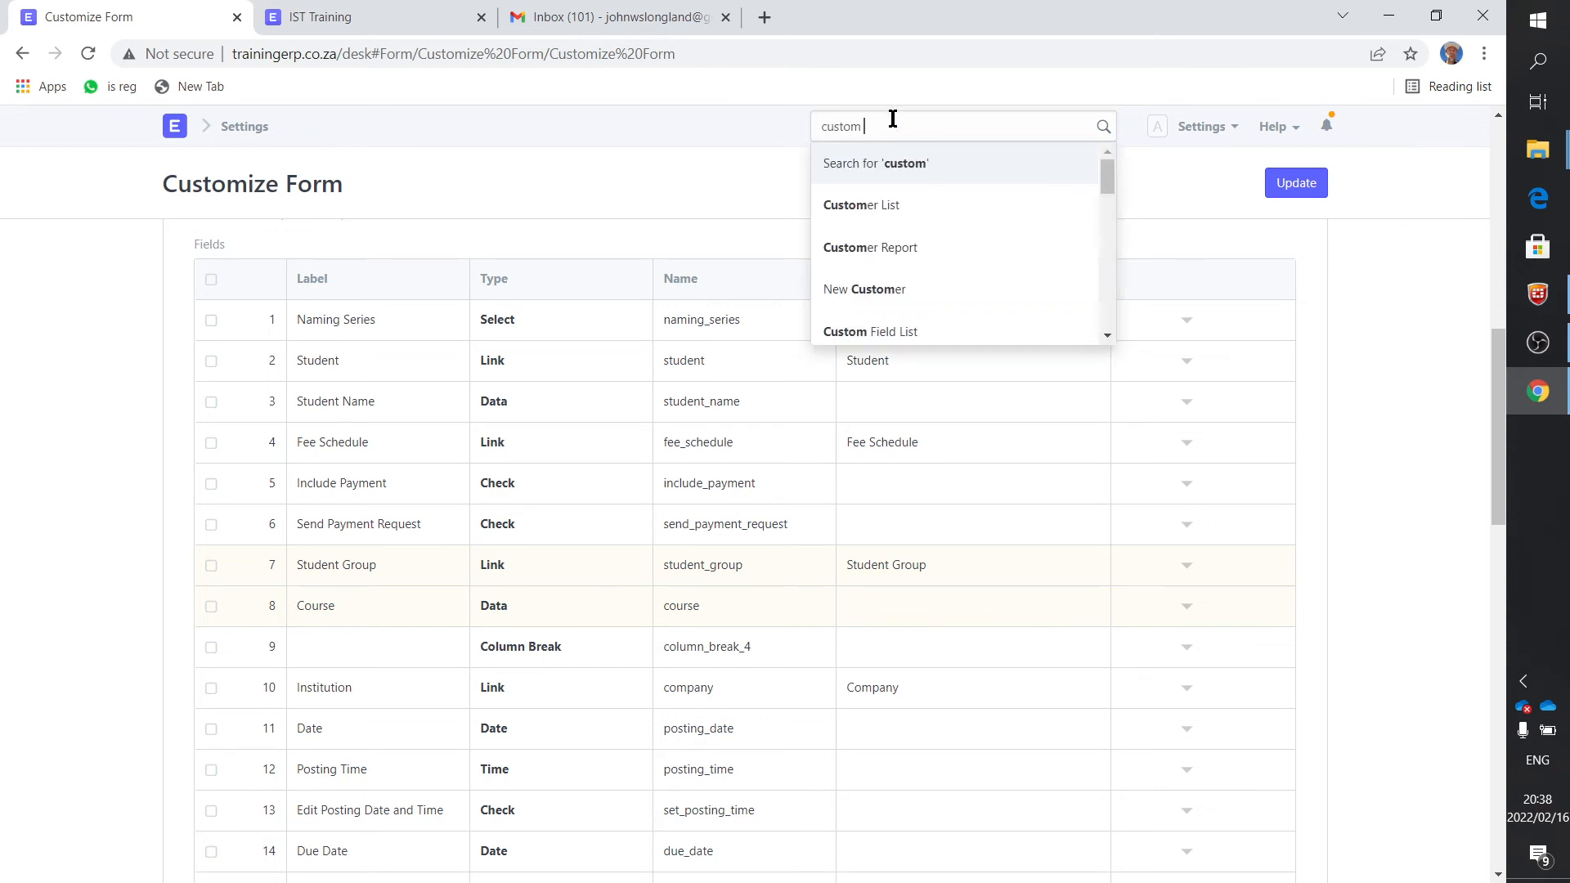
type(" sc")
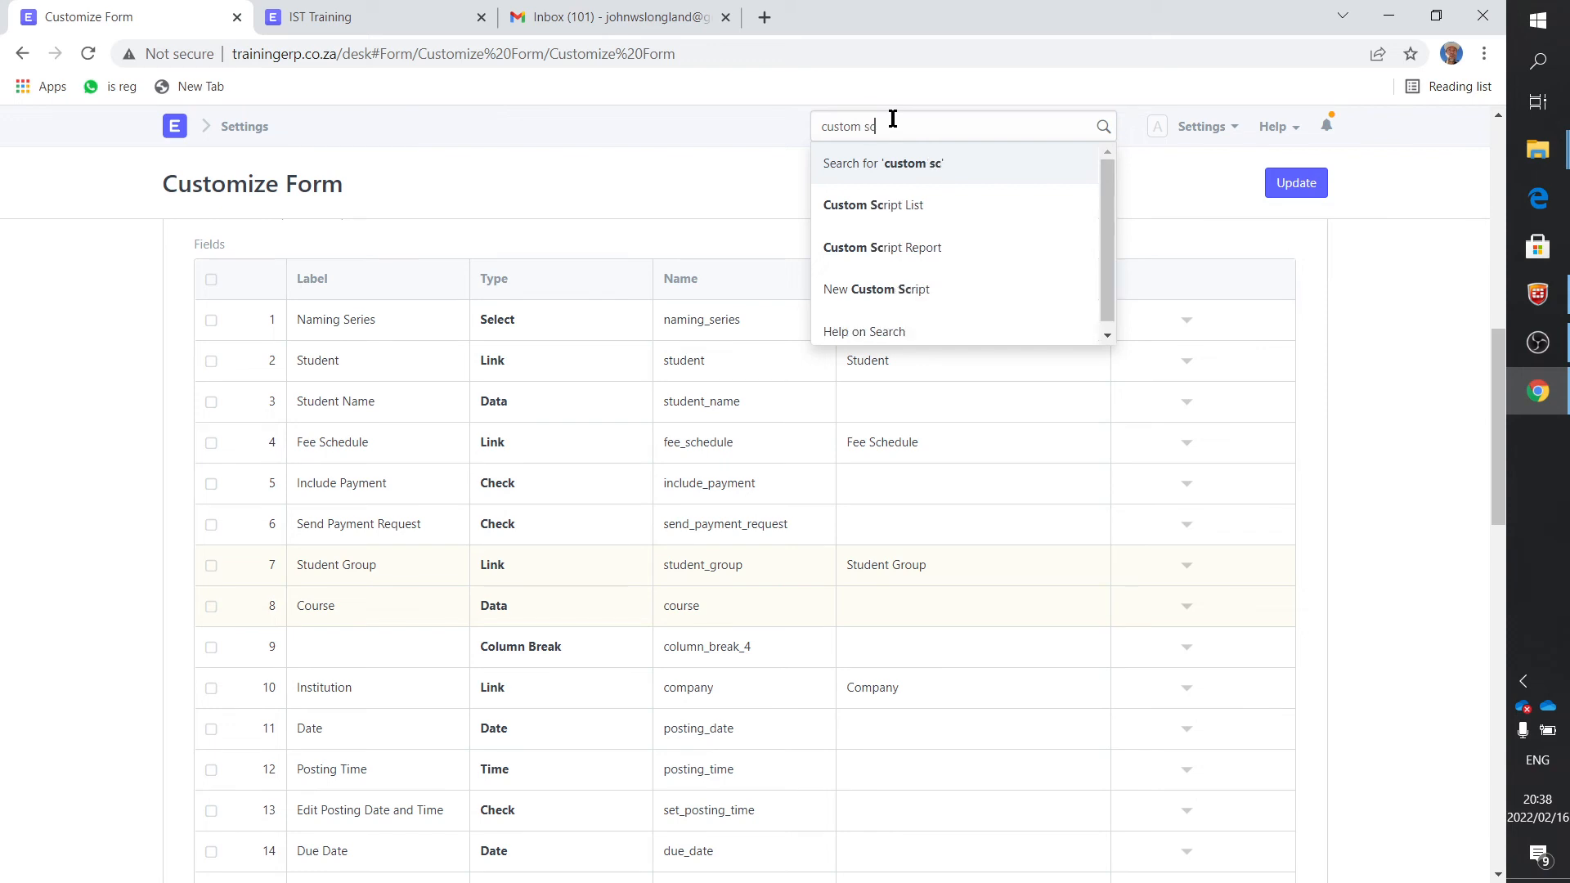
left_click(895, 204)
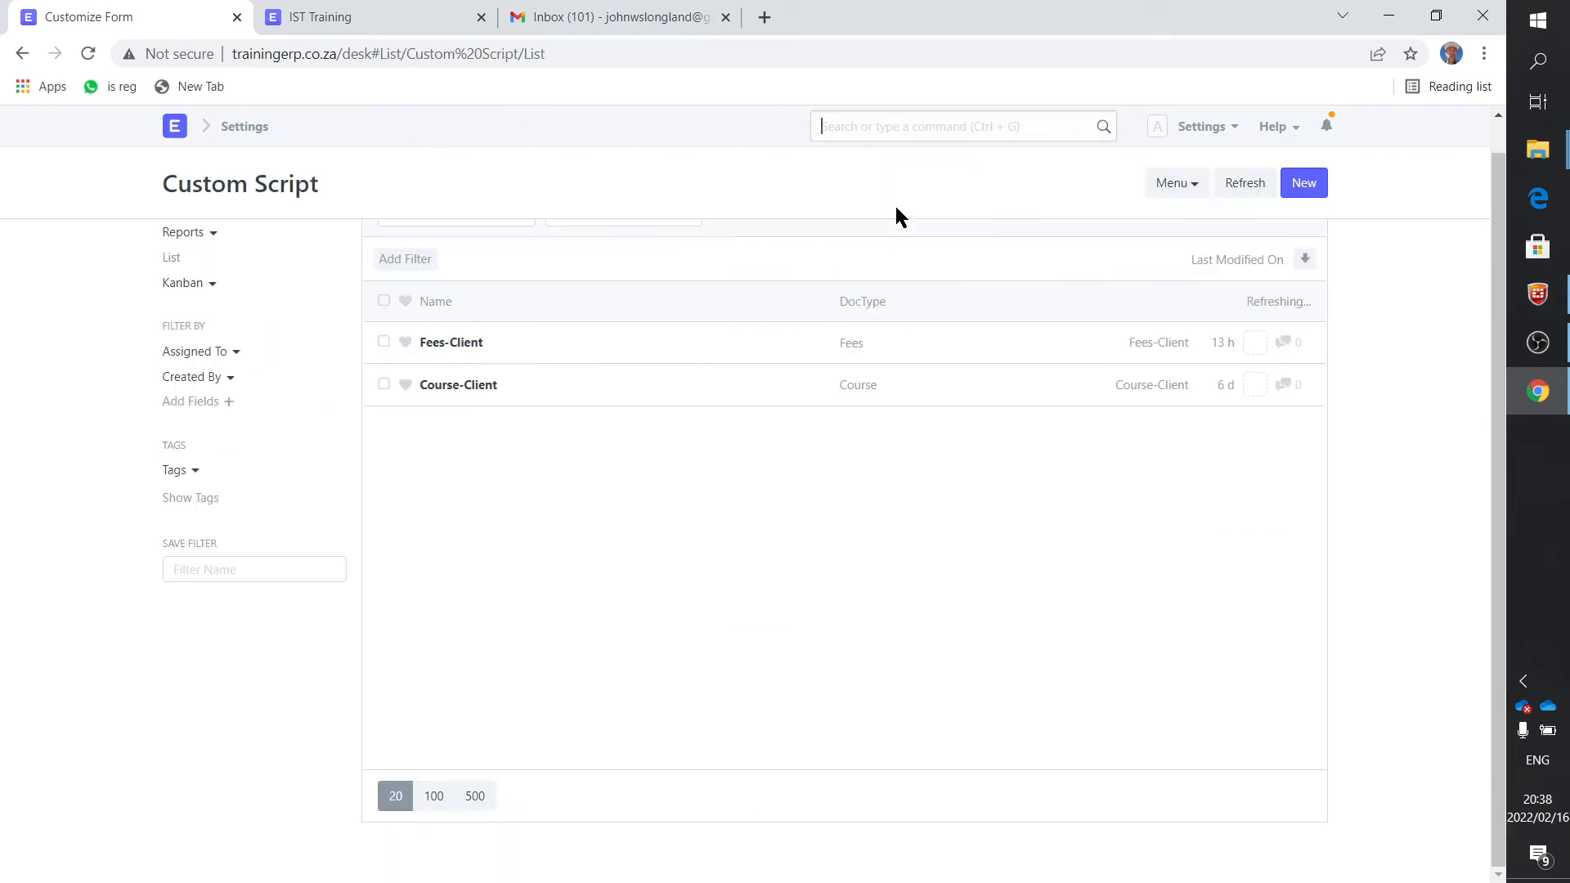
left_click(464, 343)
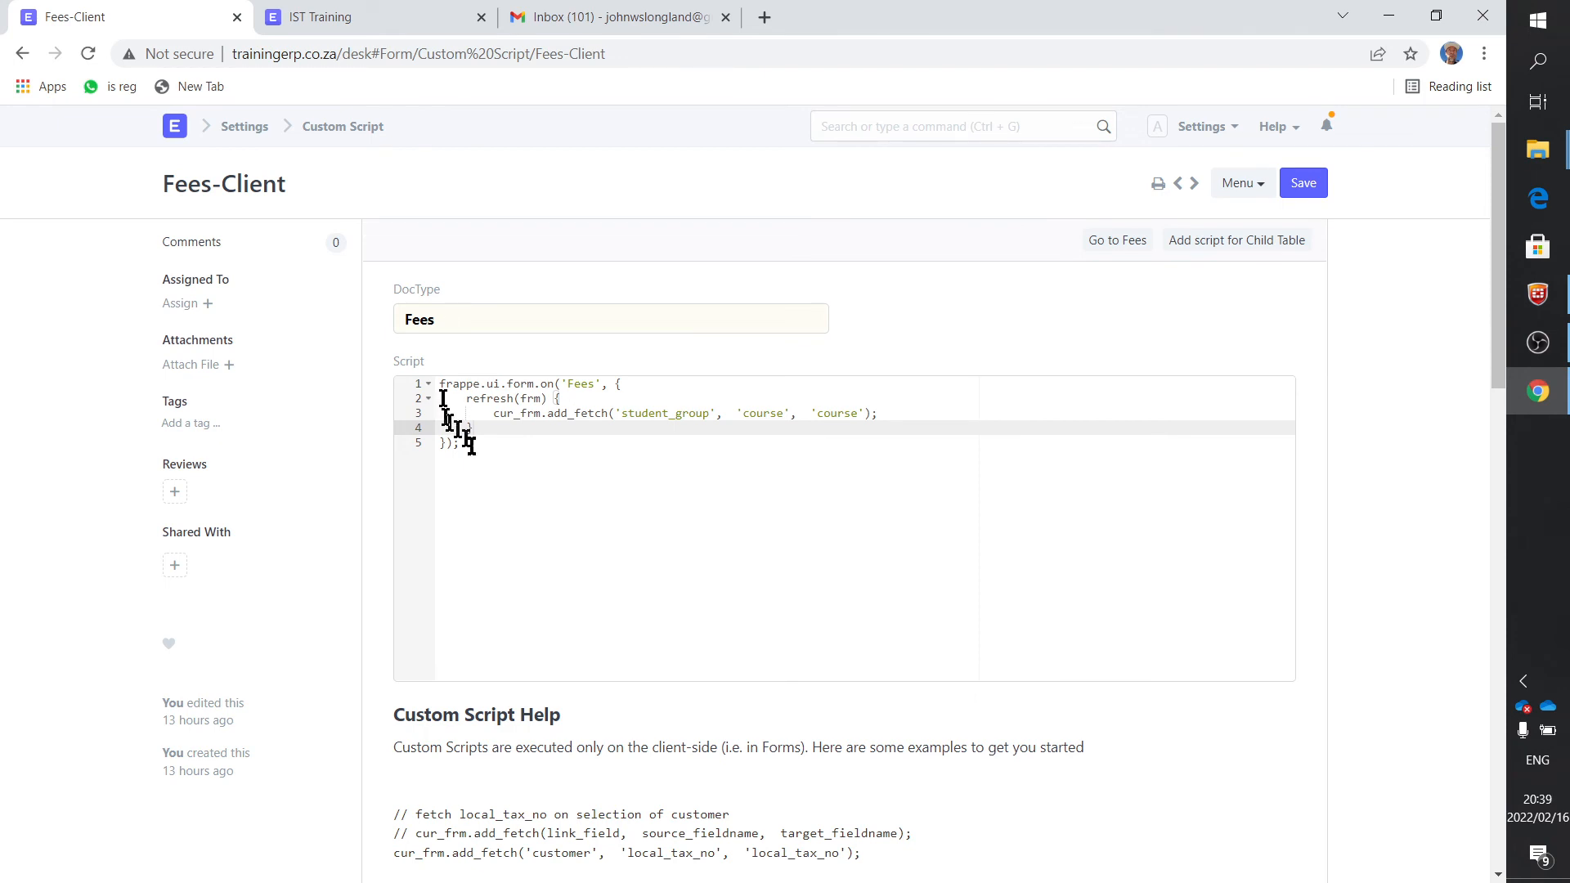
- Highlight the cur_frm.add_fetch line in the Fees-Client script and its student_group argument to examine them
left_click_drag(489, 416, 856, 435)
left_click(859, 434)
left_click_drag(624, 415, 696, 424)
left_click(702, 434)
- View the default template of a new custom script, leave it without saving, and return to the home desk
left_click(337, 134)
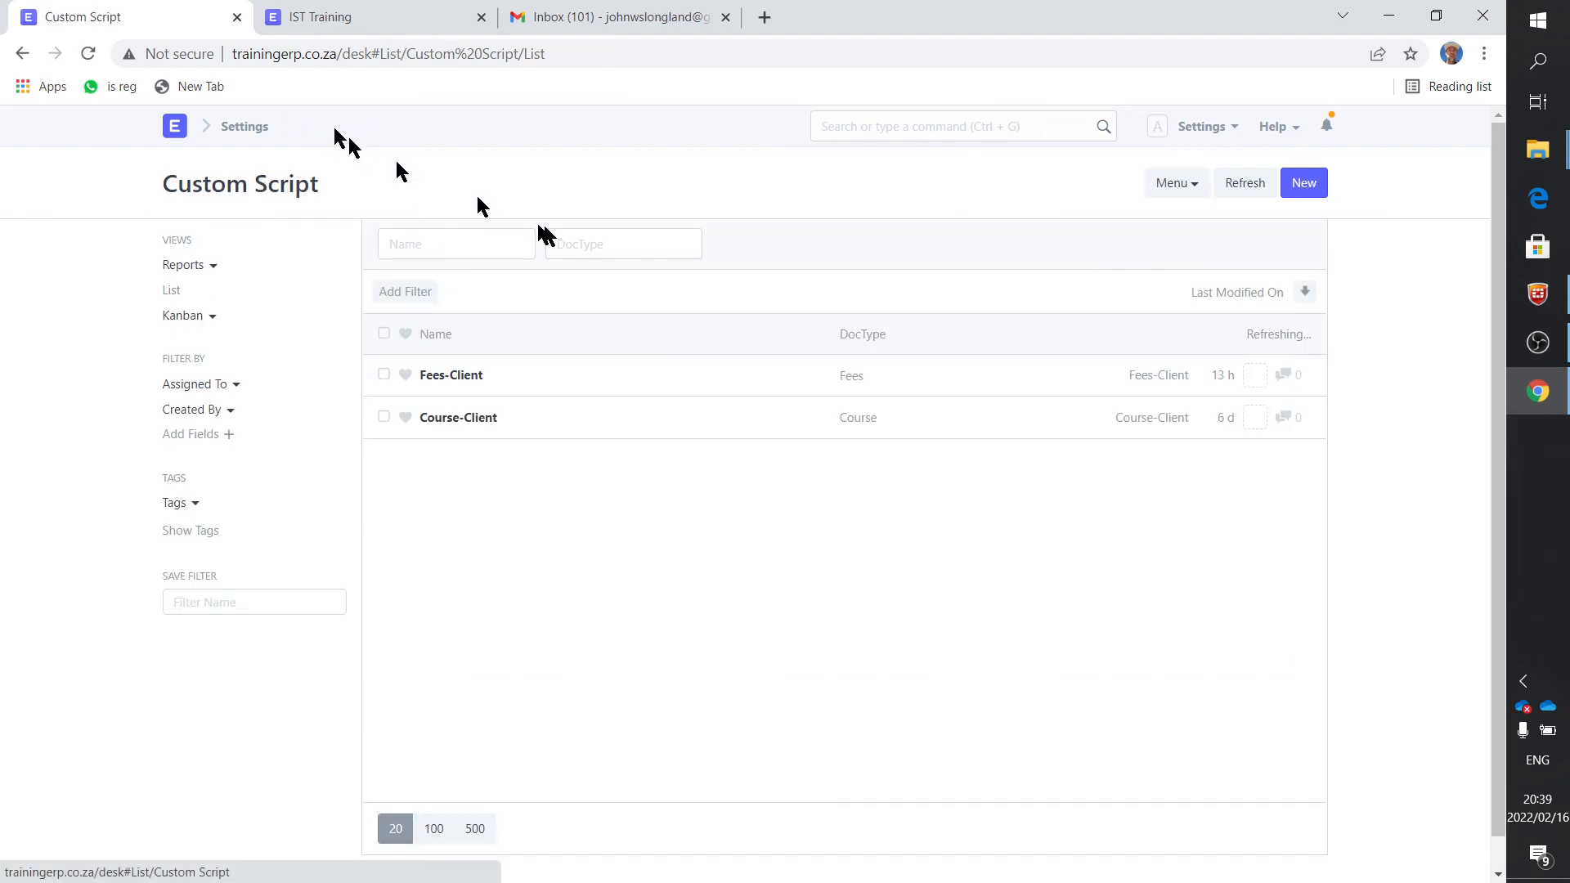
left_click(1302, 183)
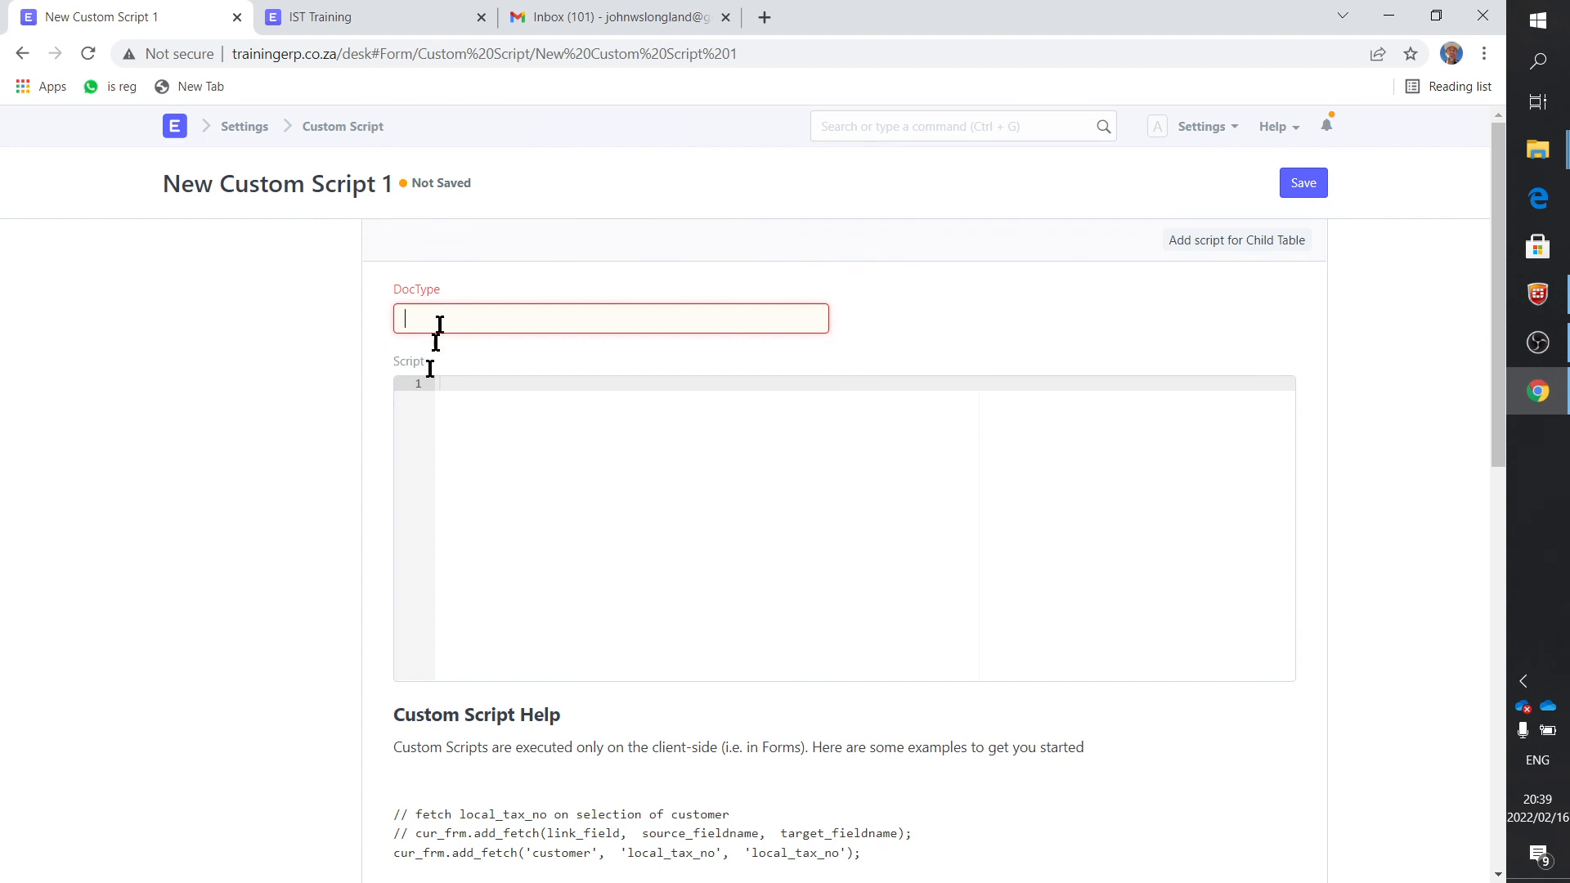
left_click(749, 609)
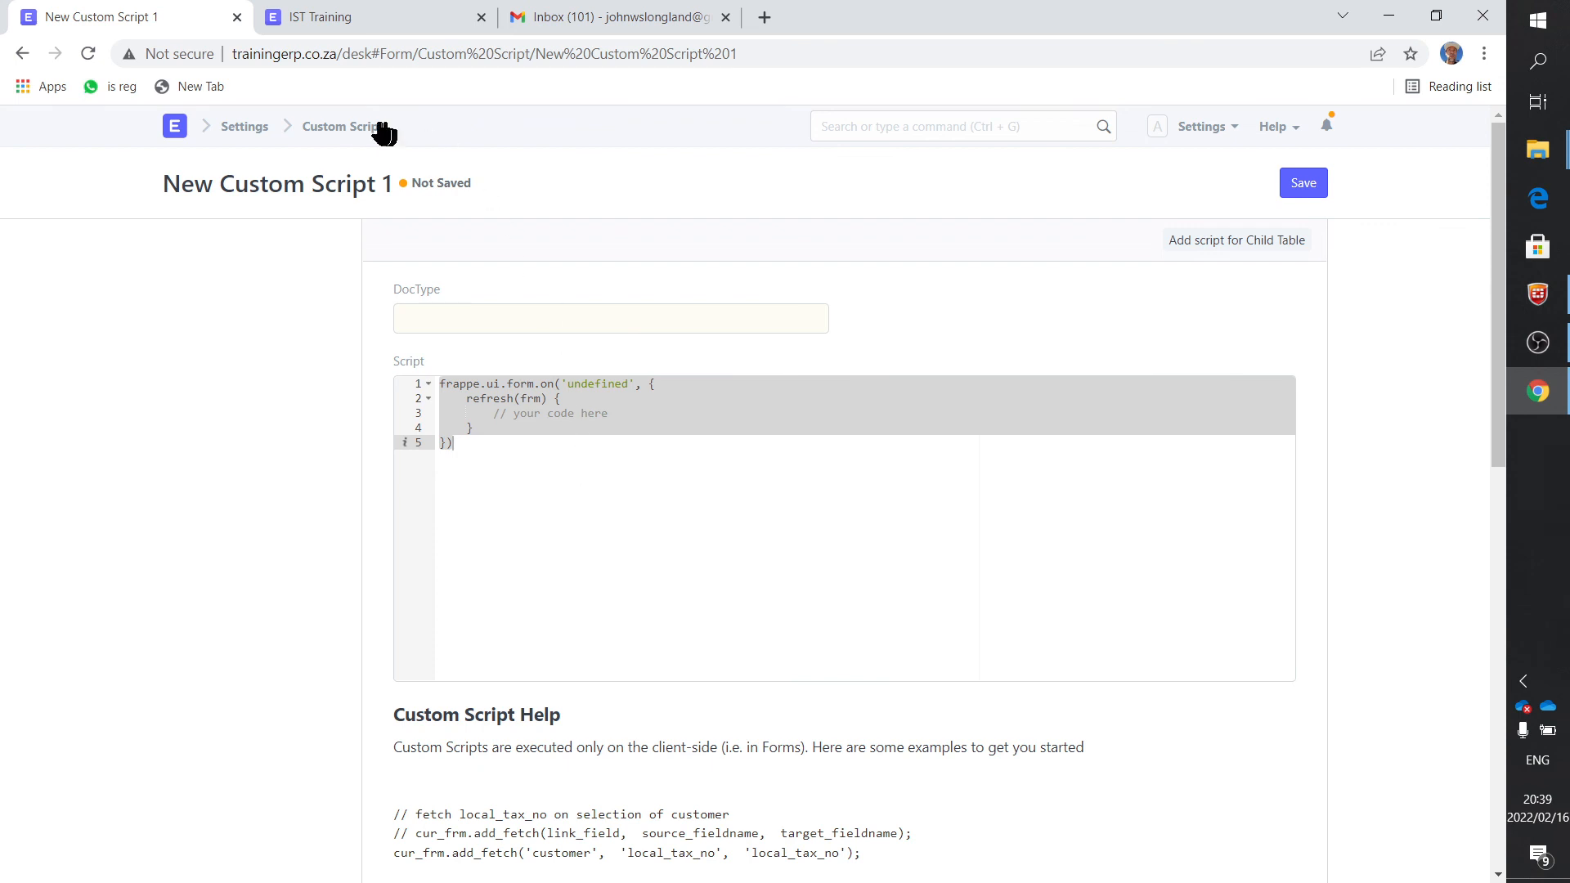
left_click(350, 126)
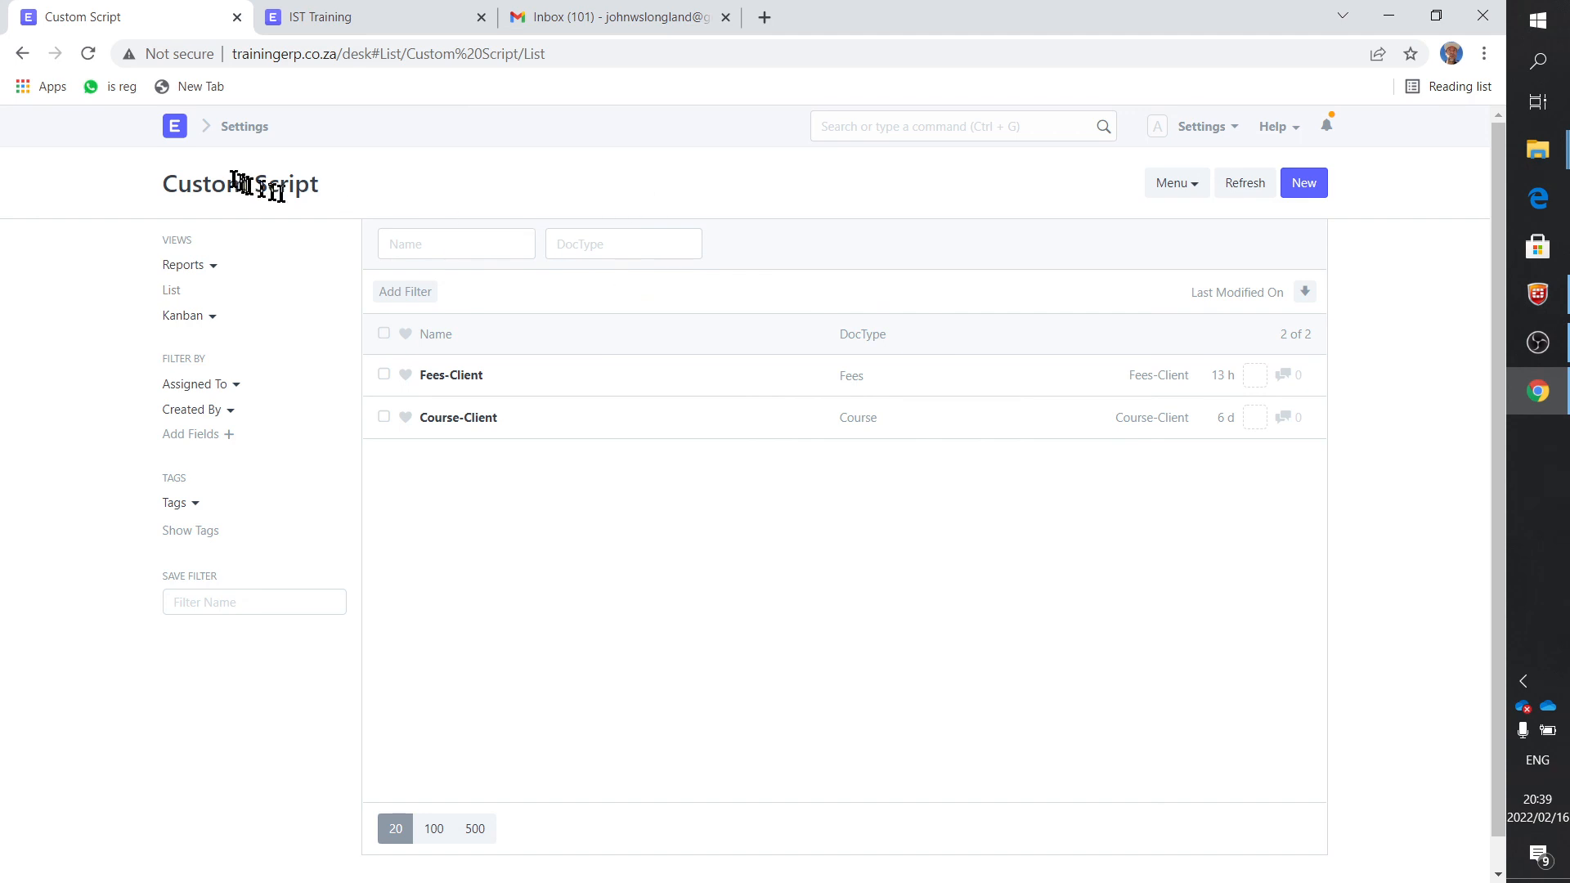
left_click(176, 127)
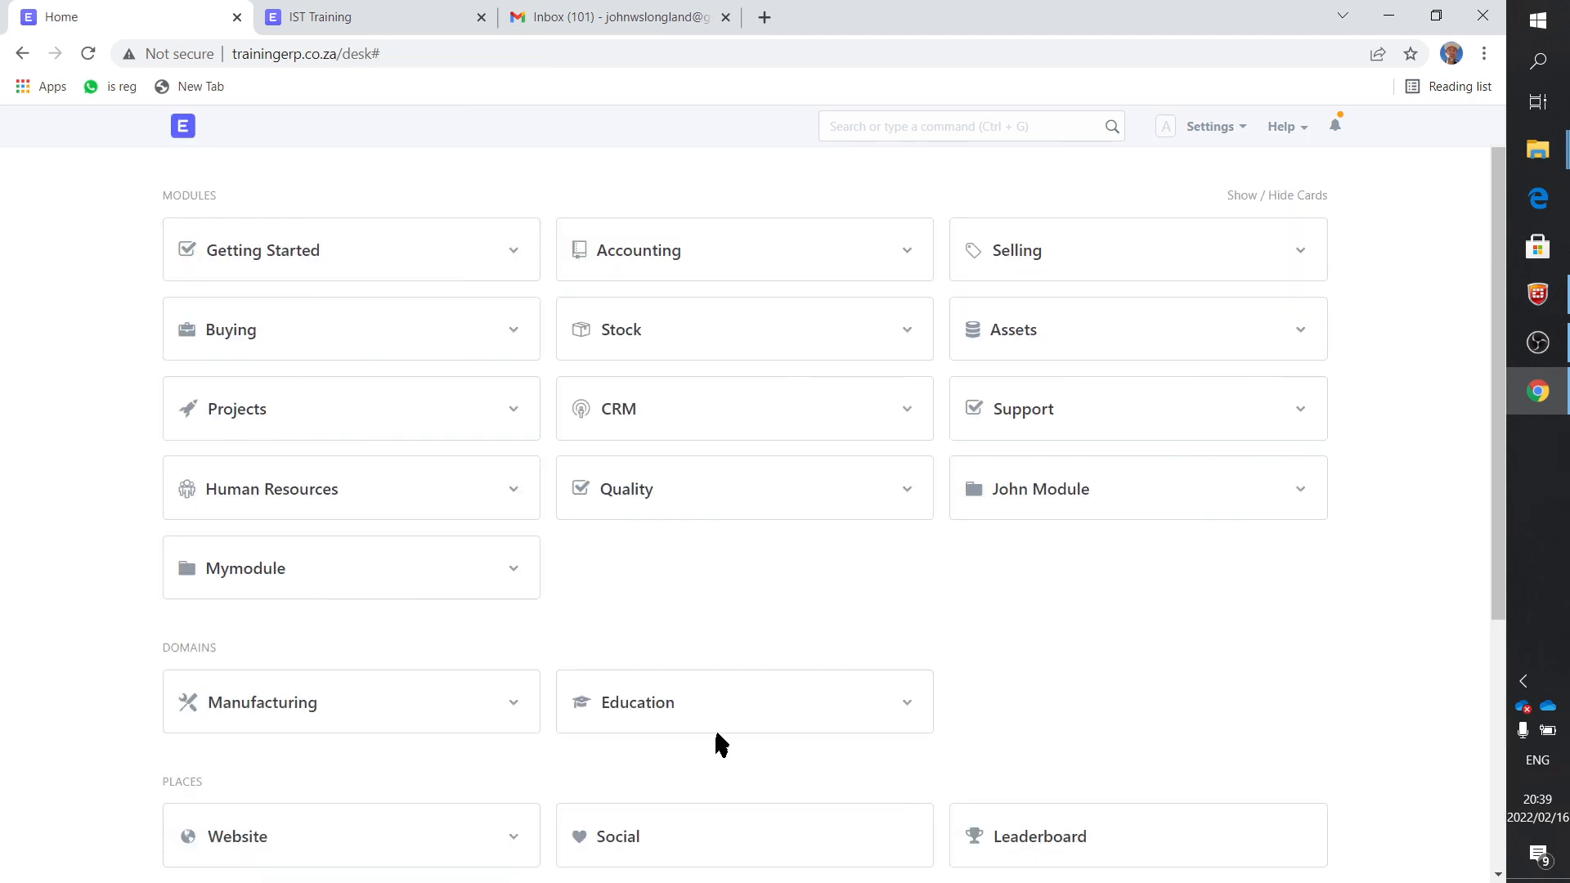